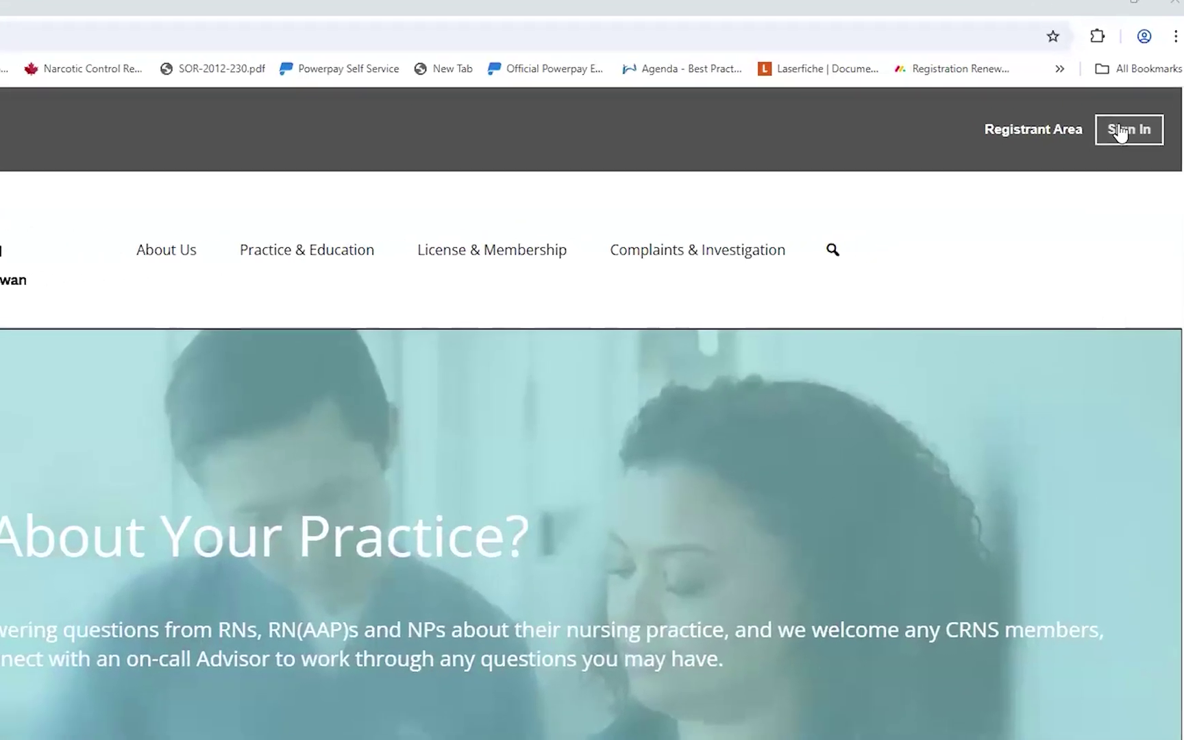
# Sign in to the CRNS registrant portal with the saved username and password
pyautogui.click(1119, 114)
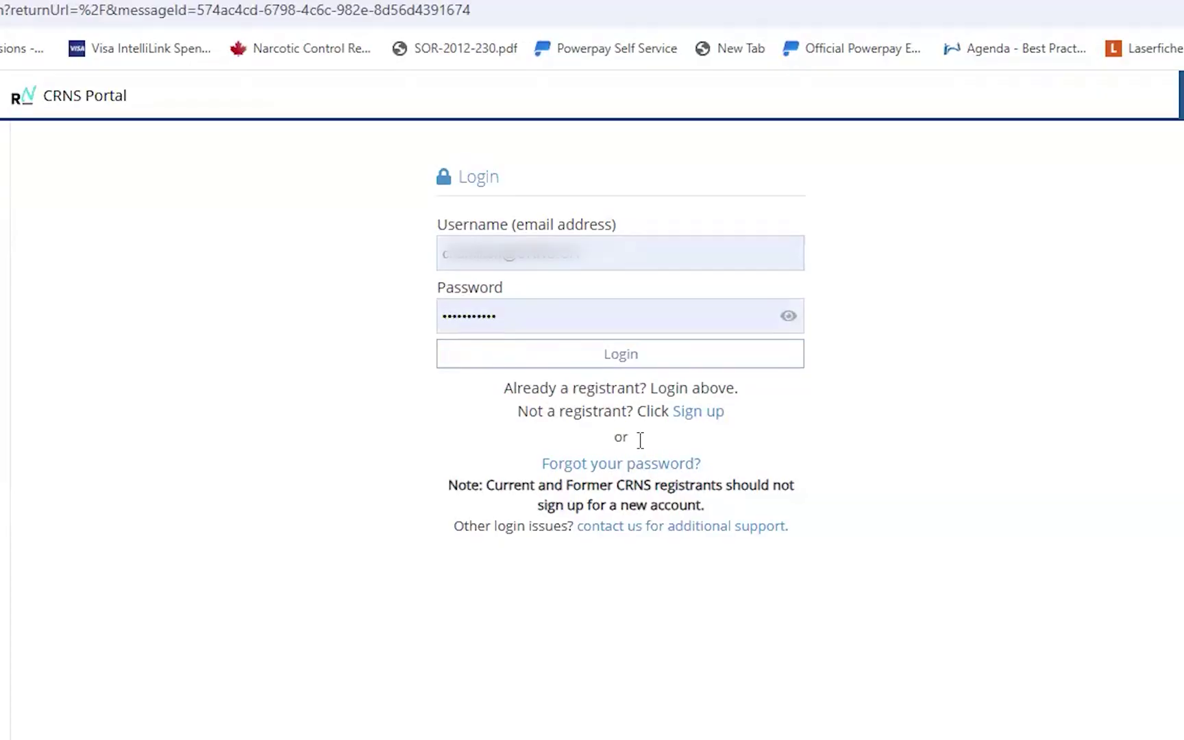
pyautogui.click(621, 356)
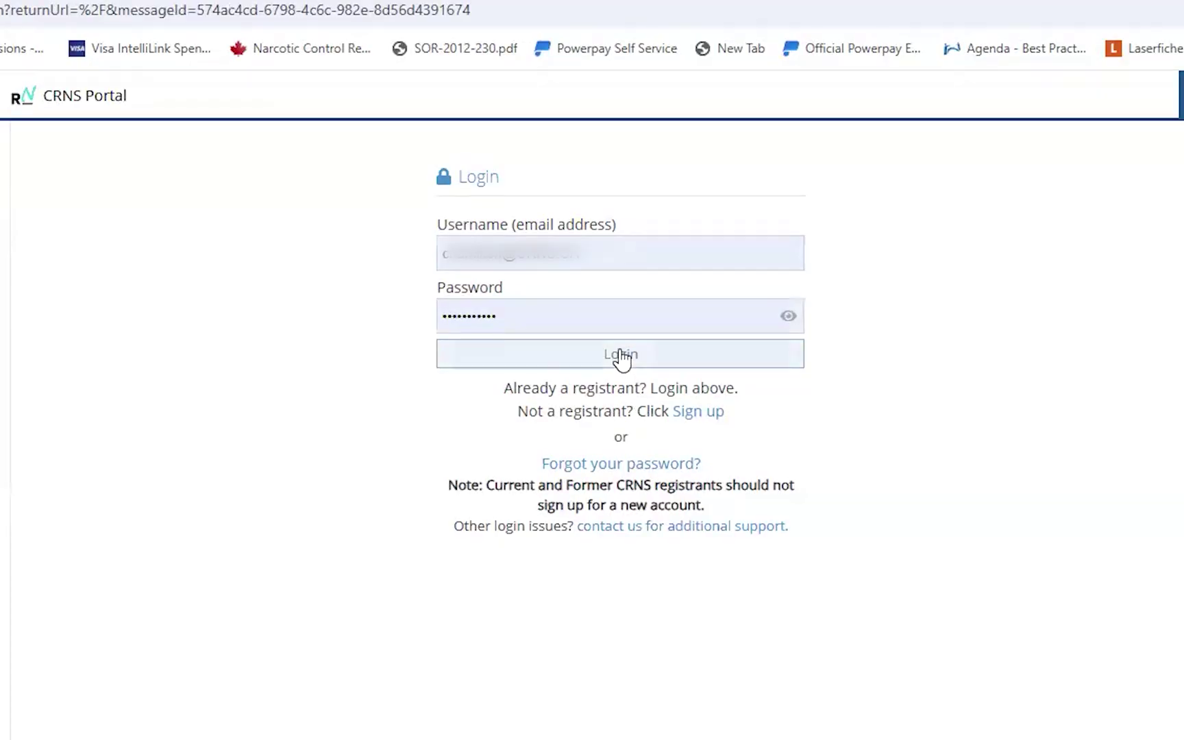
pyautogui.click(621, 353)
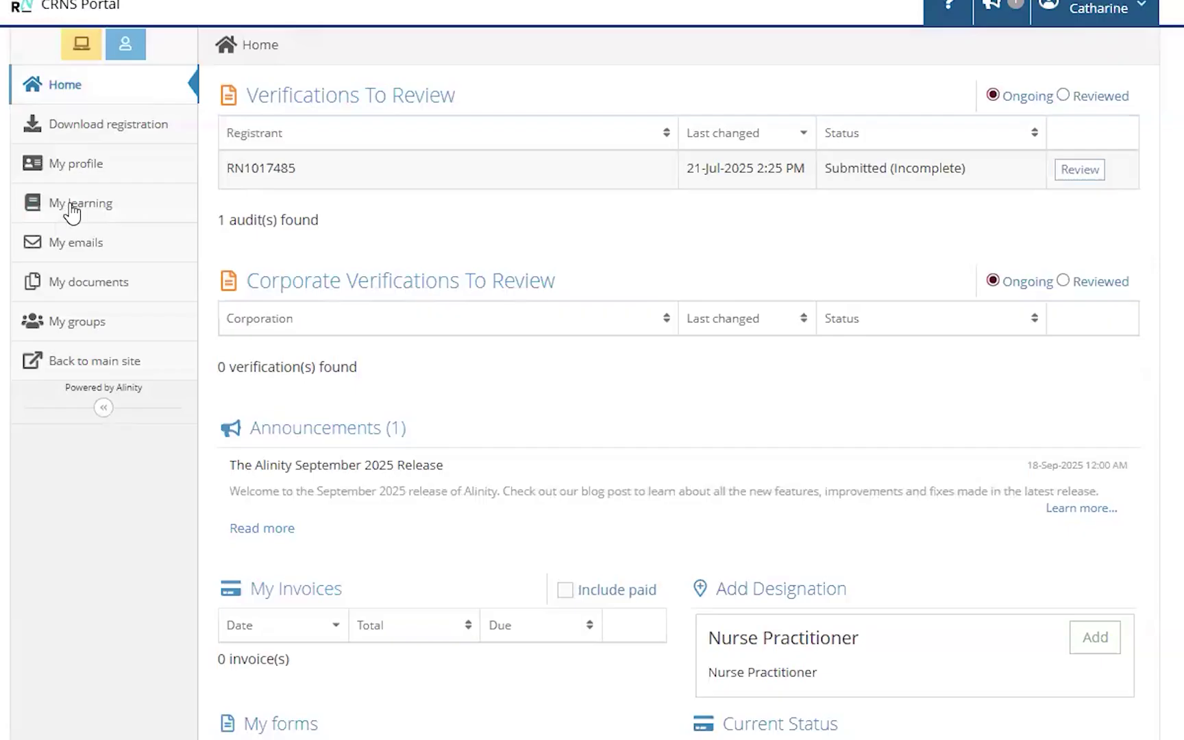
# Go to My continuing education under My learning and start a new 2024/2025 competence record
pyautogui.click(72, 213)
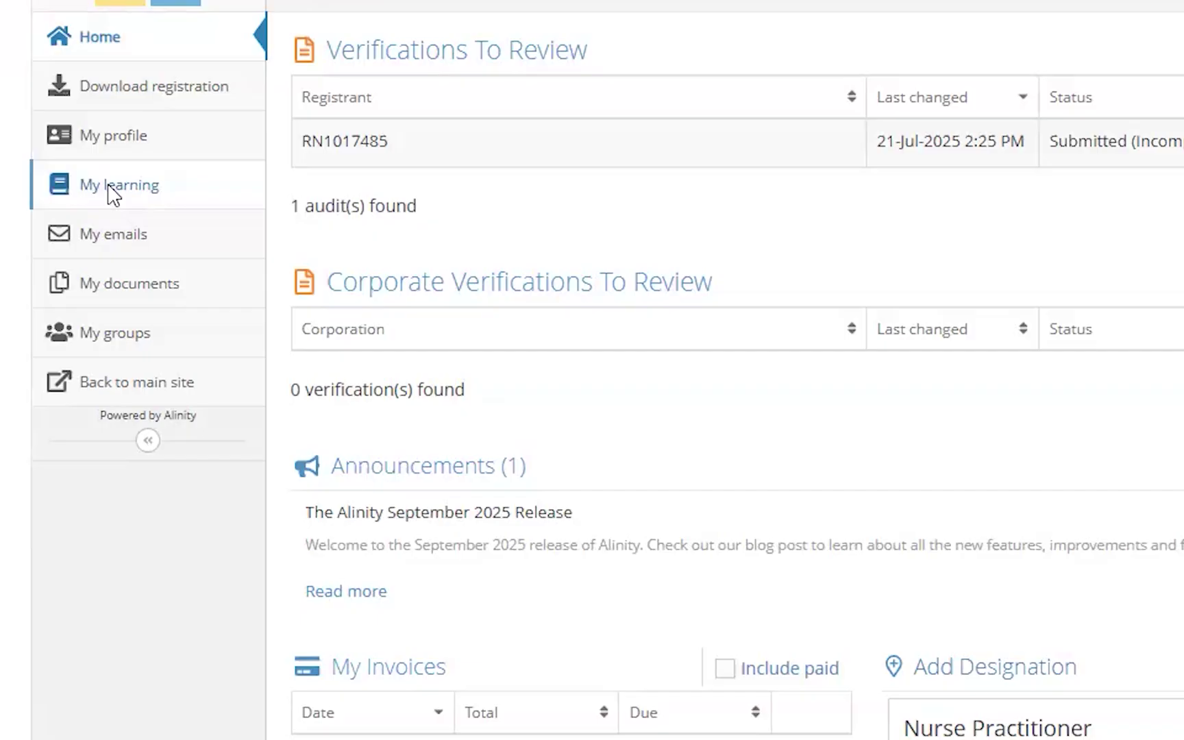
pyautogui.click(110, 188)
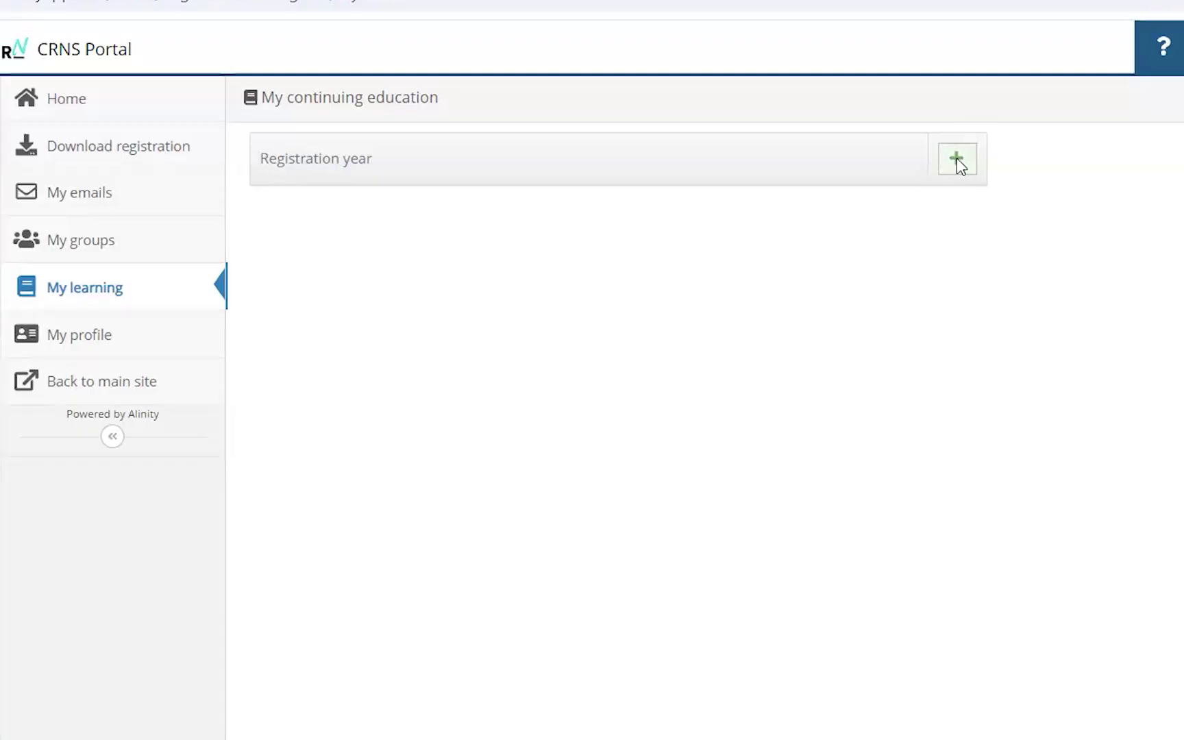
pyautogui.click(957, 158)
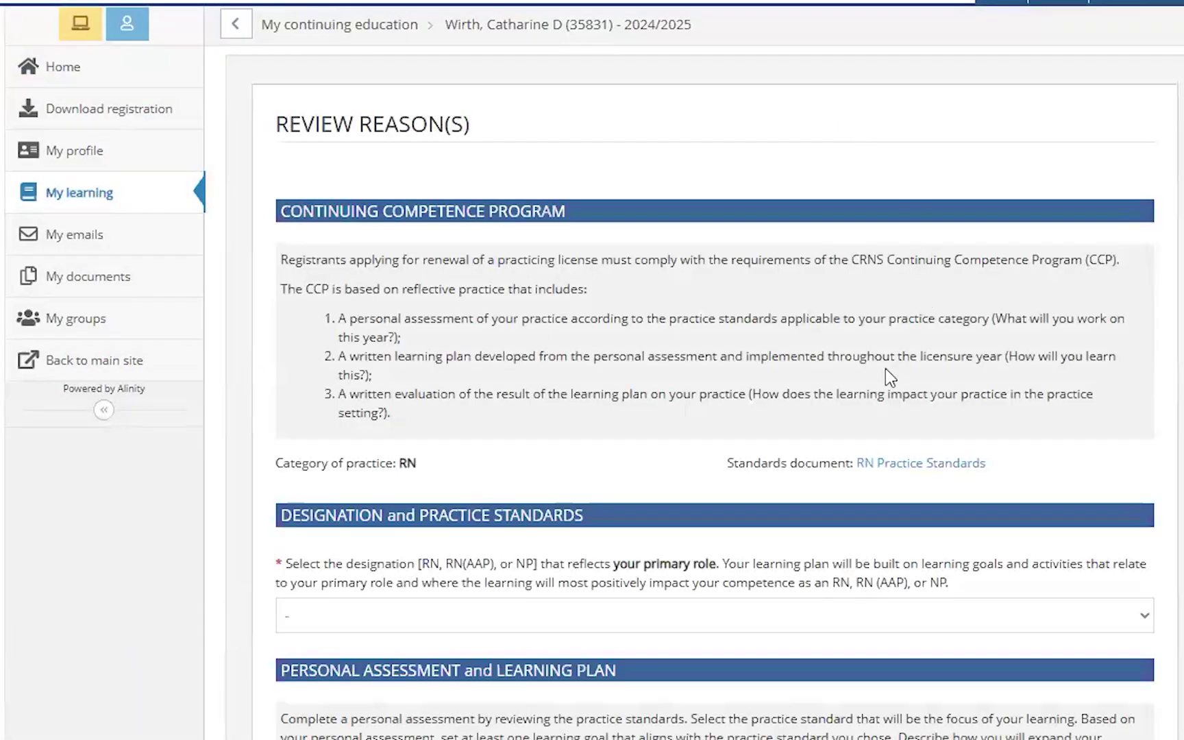
# Choose RN as the primary-role designation on the new learning plan
pyautogui.scroll(-4, 885, 370)
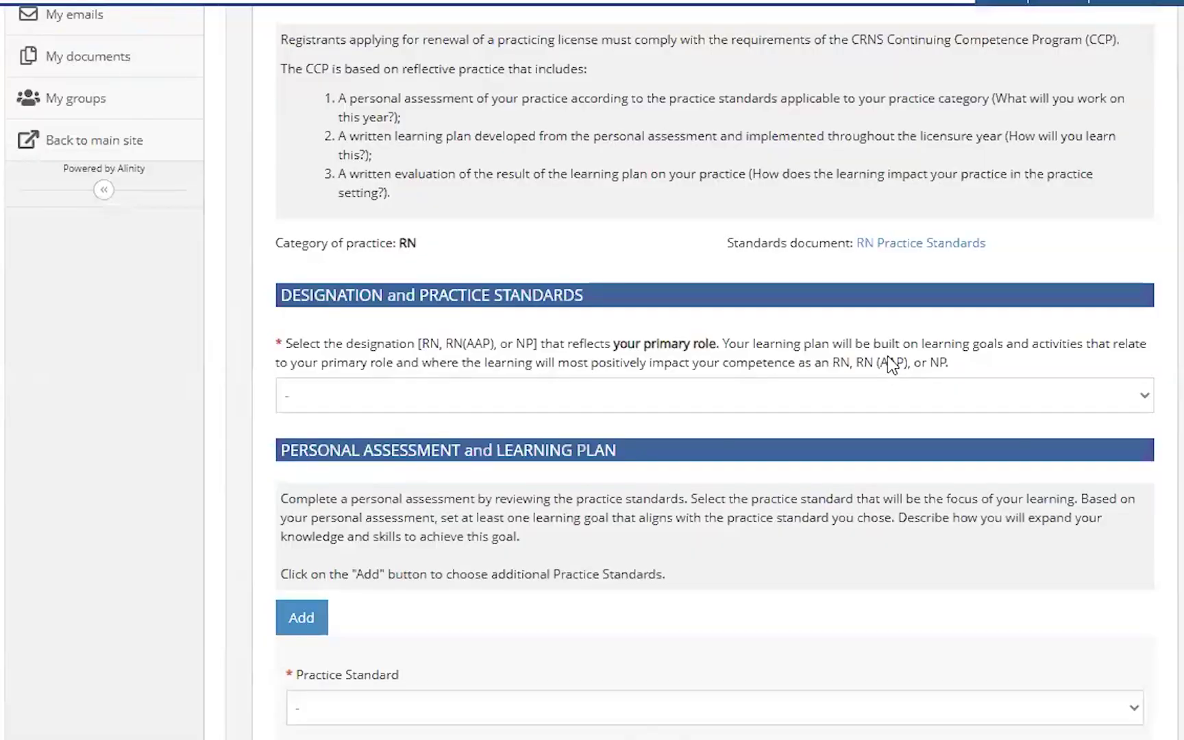
pyautogui.scroll(-1, 1082, 246)
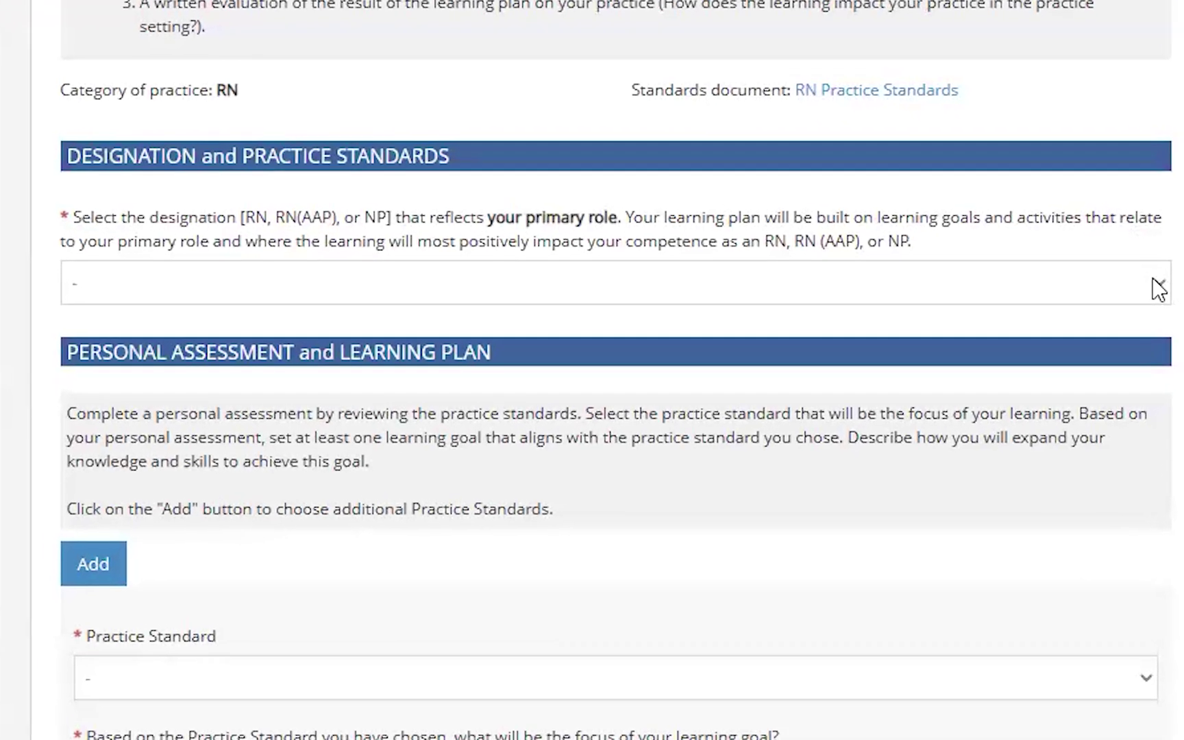
pyautogui.click(508, 288)
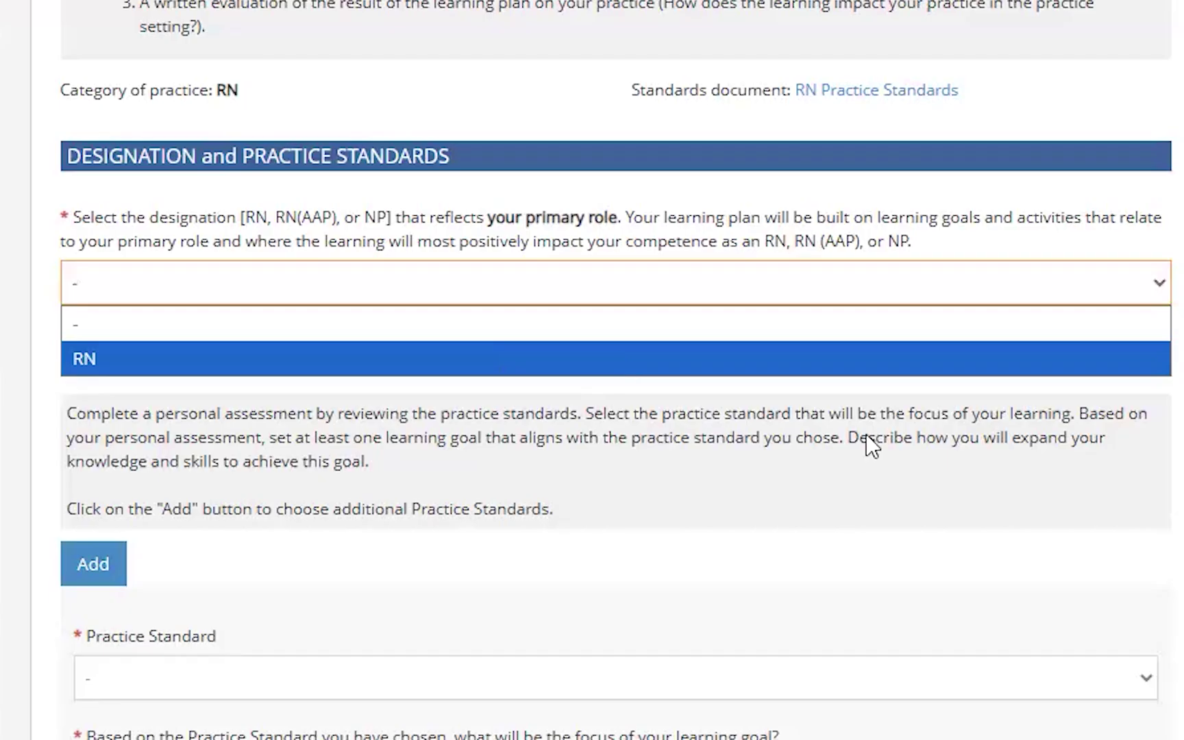
pyautogui.press('Return')
pyautogui.scroll(-2, 866, 435)
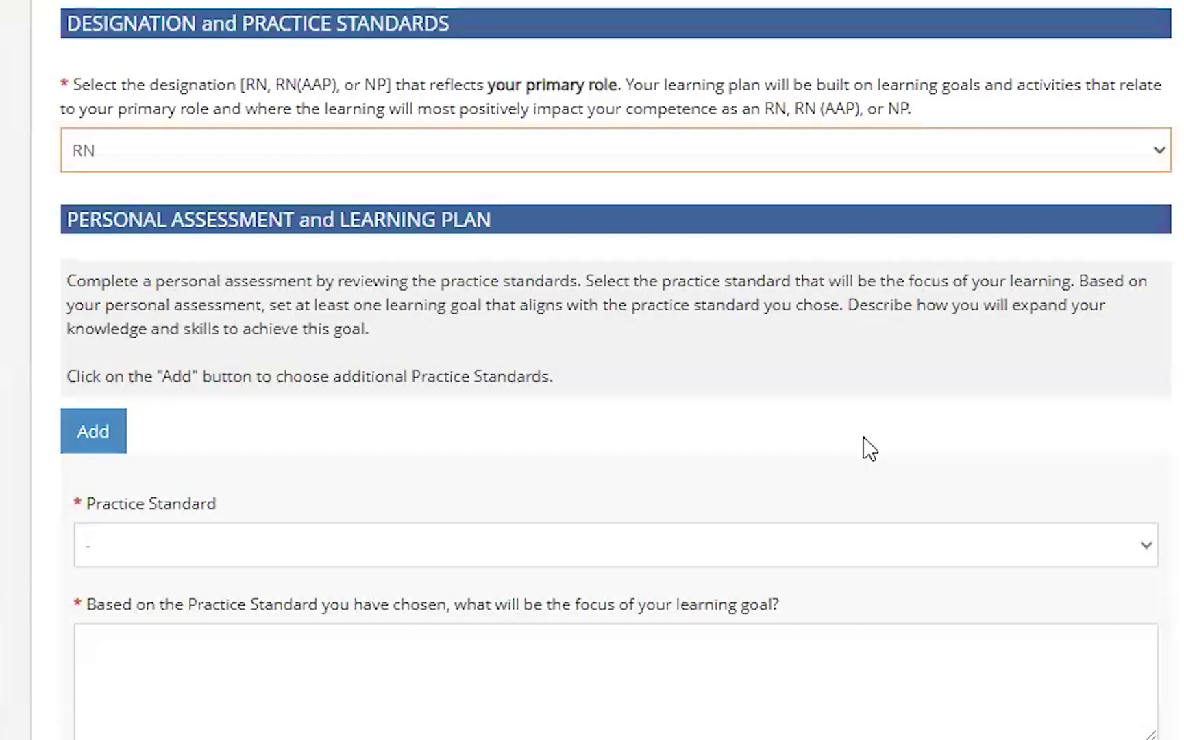
pyautogui.scroll(-1, 869, 449)
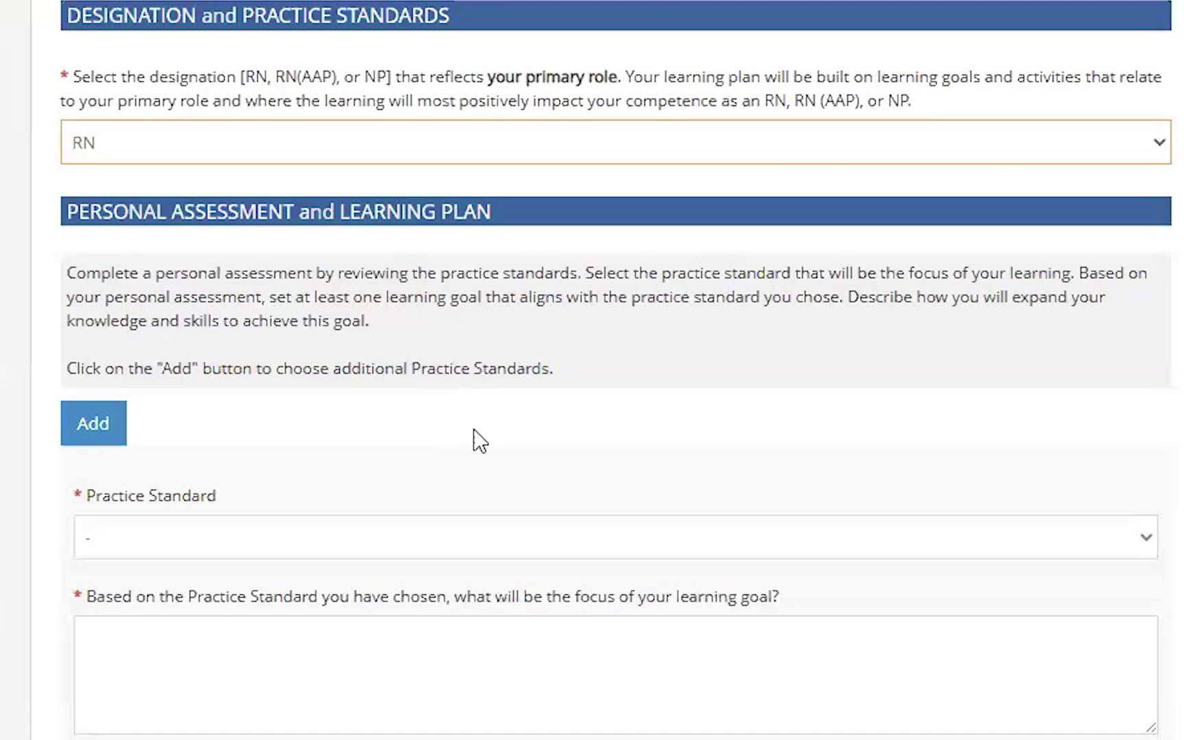
# Select RN Standard 3 - Ethical Practice, enter the privacy and confidentiality learning goal, and save for later
pyautogui.click(1142, 535)
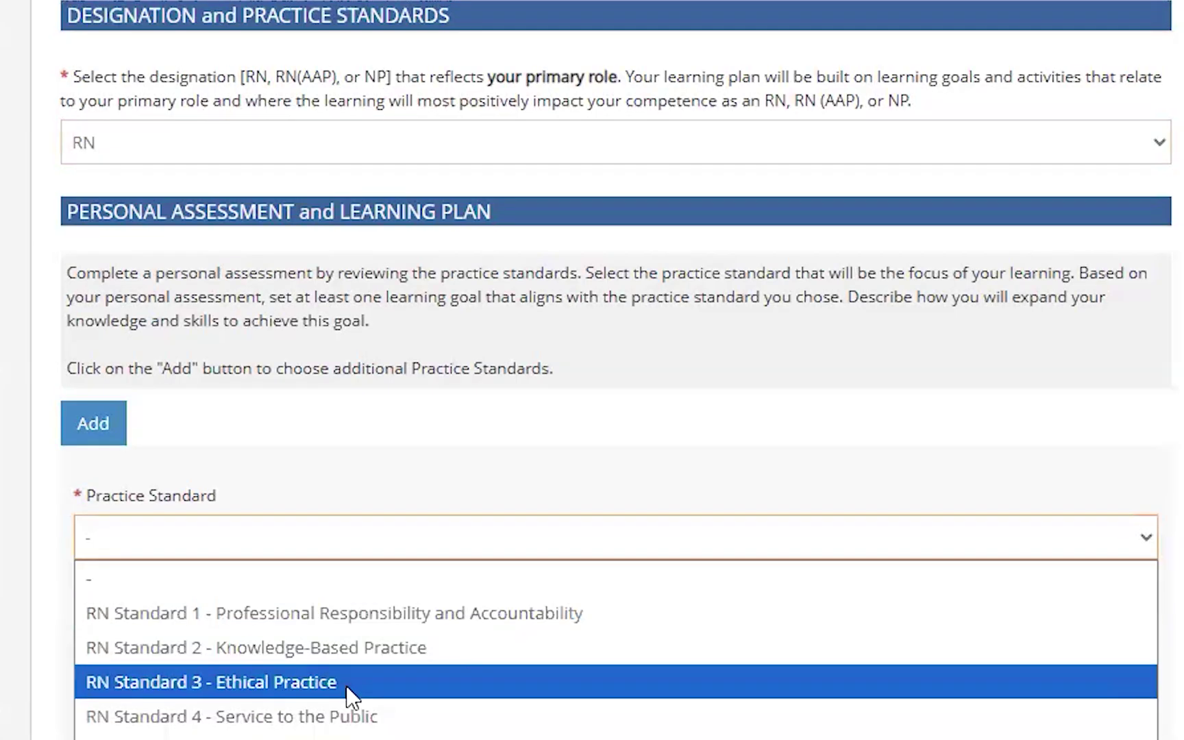
pyautogui.press('Return')
pyautogui.click(195, 713)
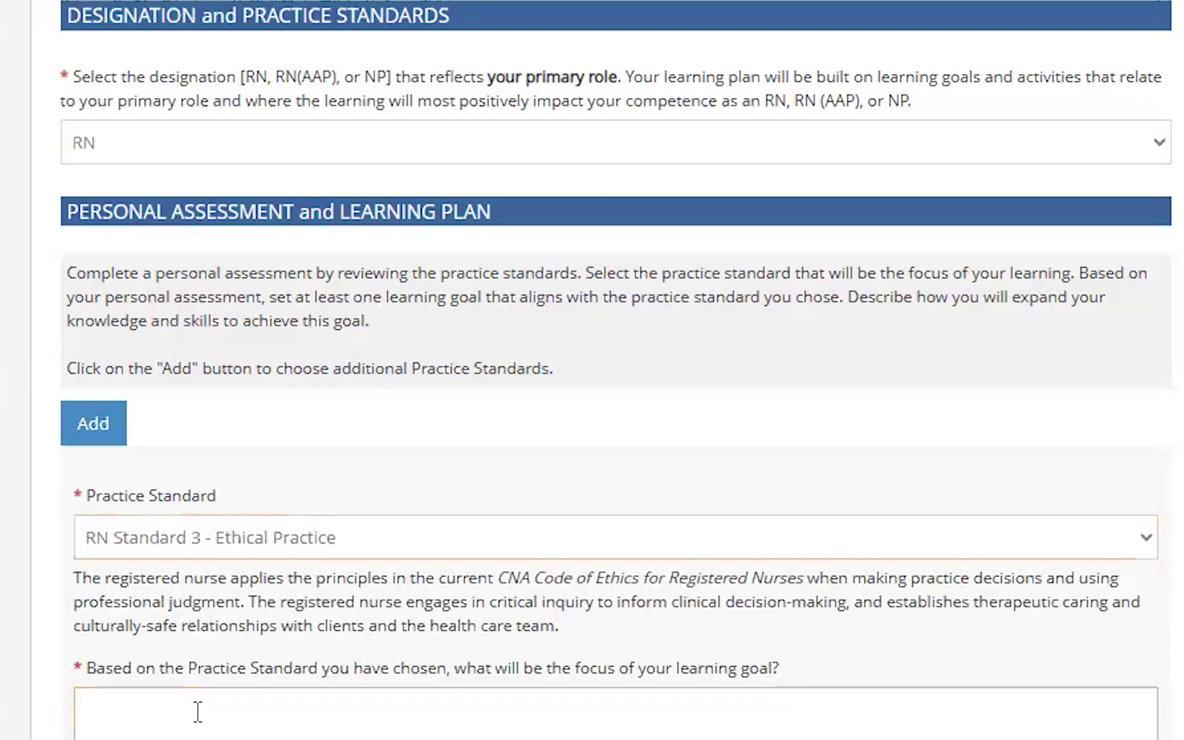
pyautogui.write('To learn more abo')
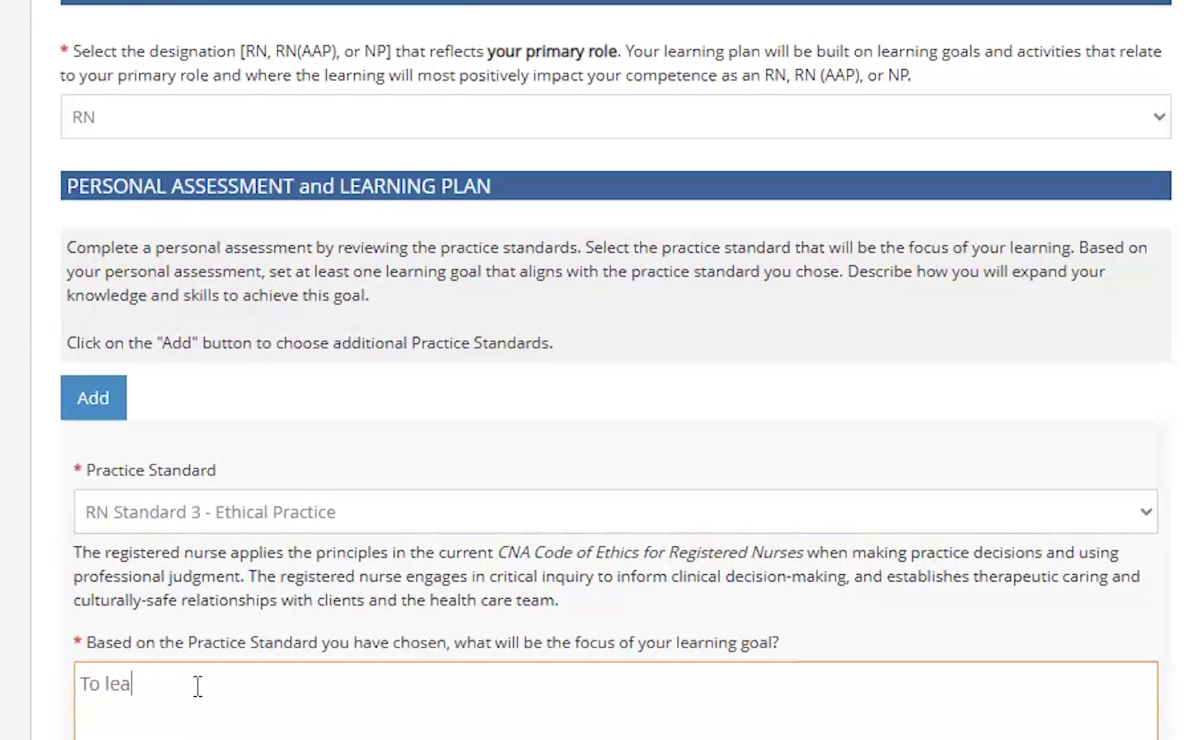
pyautogui.write('ut my ')
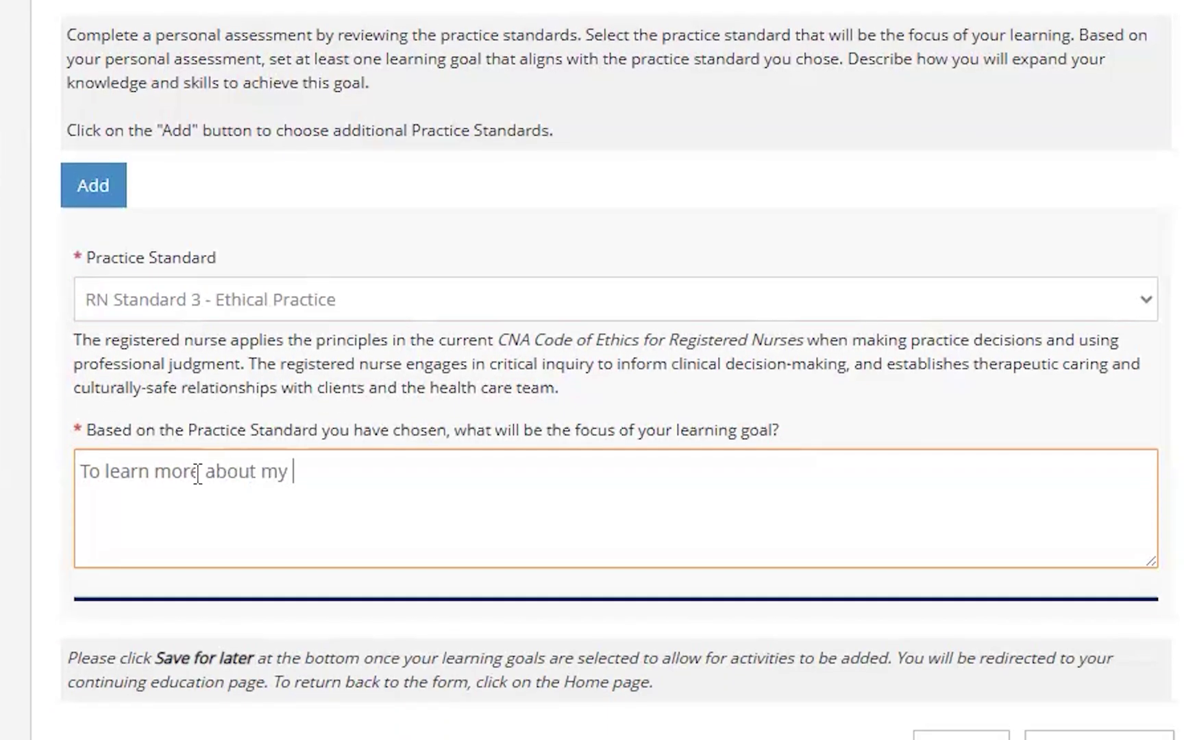
pyautogui.write('role in maintaining privacy and confident')
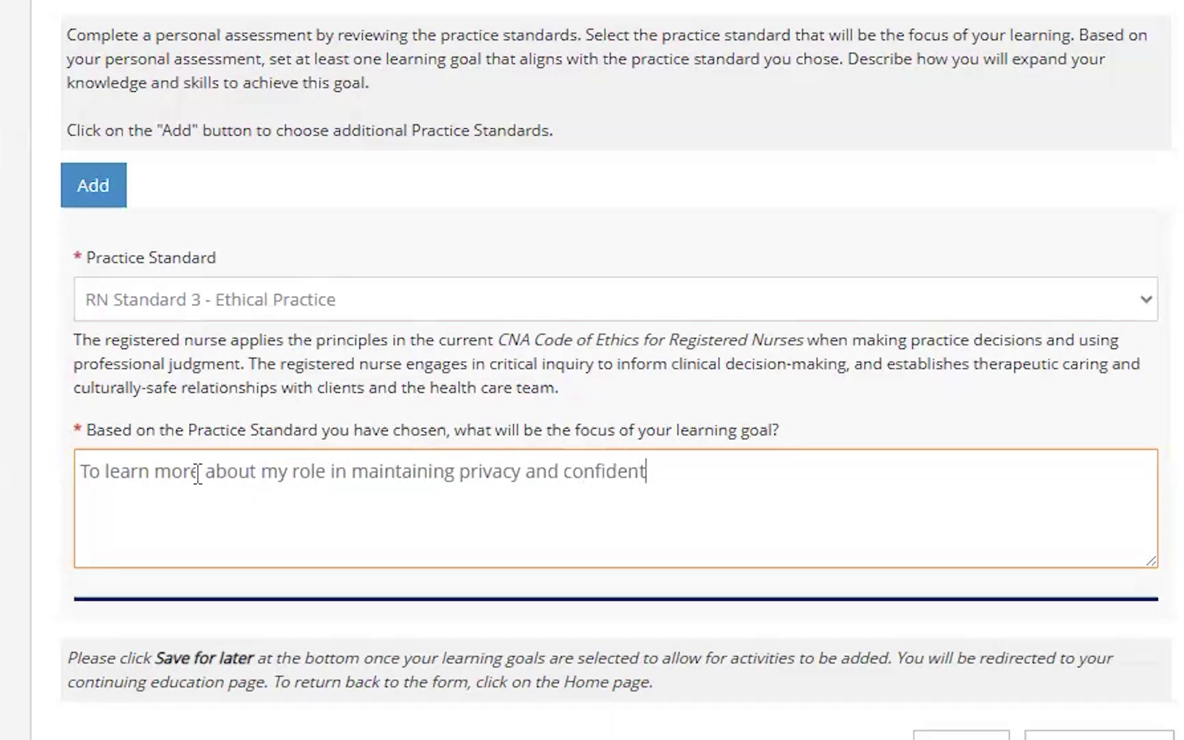
pyautogui.write('iality as there have ')
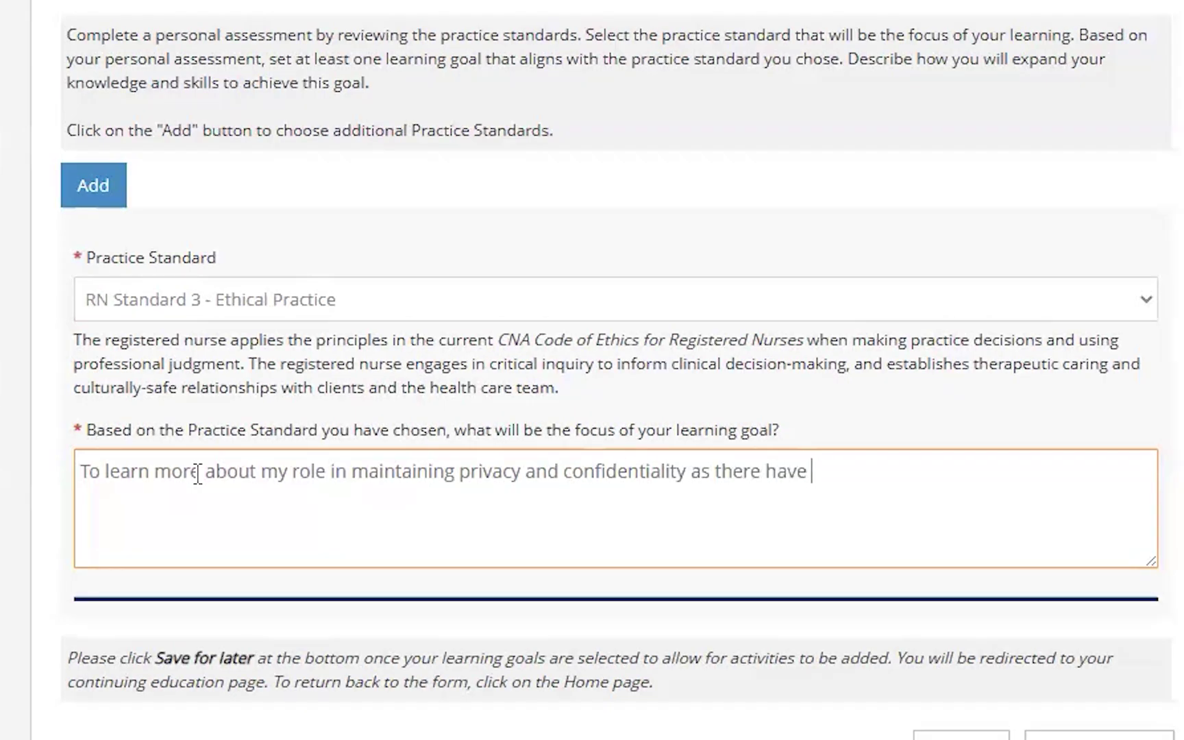
pyautogui.write('been questions regar')
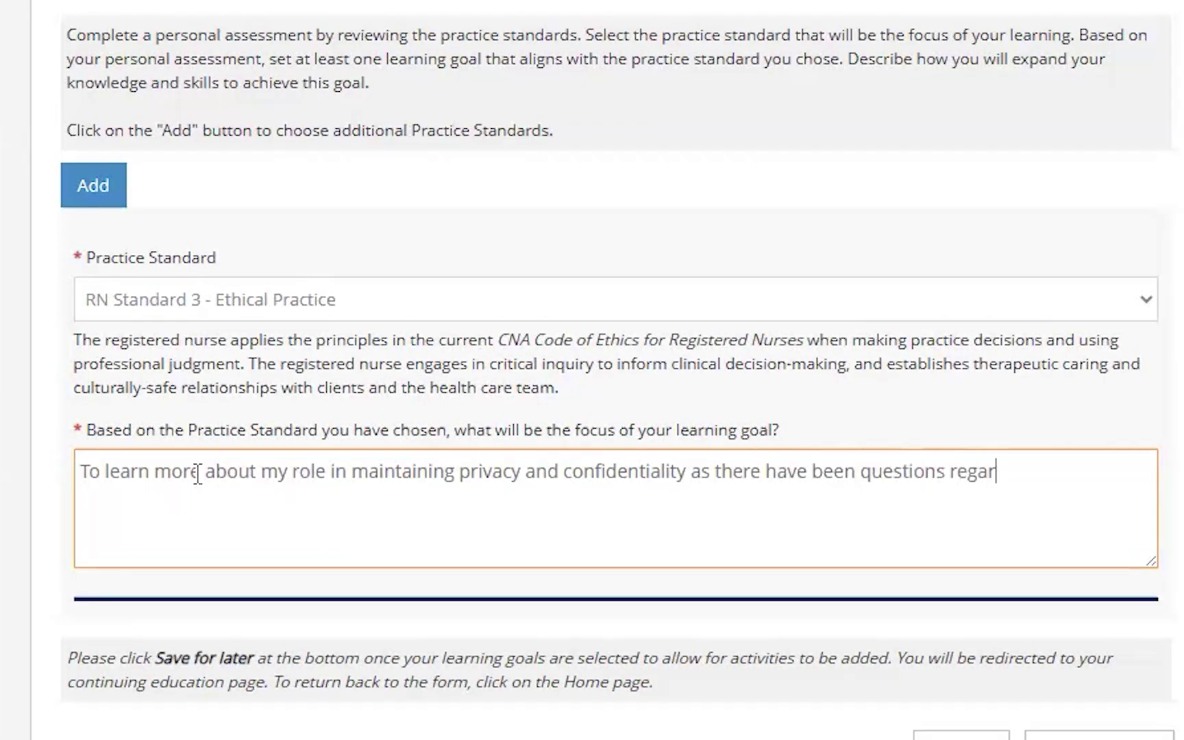
pyautogui.write('ding this on our unit.')
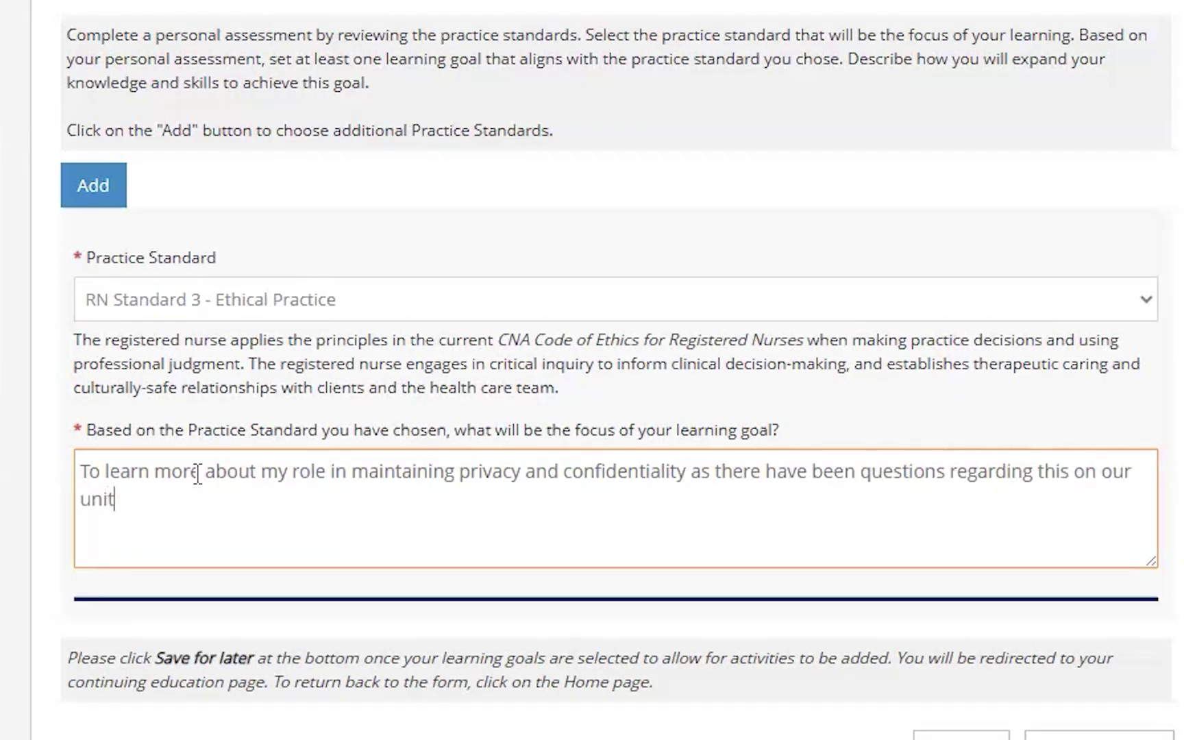
pyautogui.scroll(-1, 407, 410)
pyautogui.click(1126, 679)
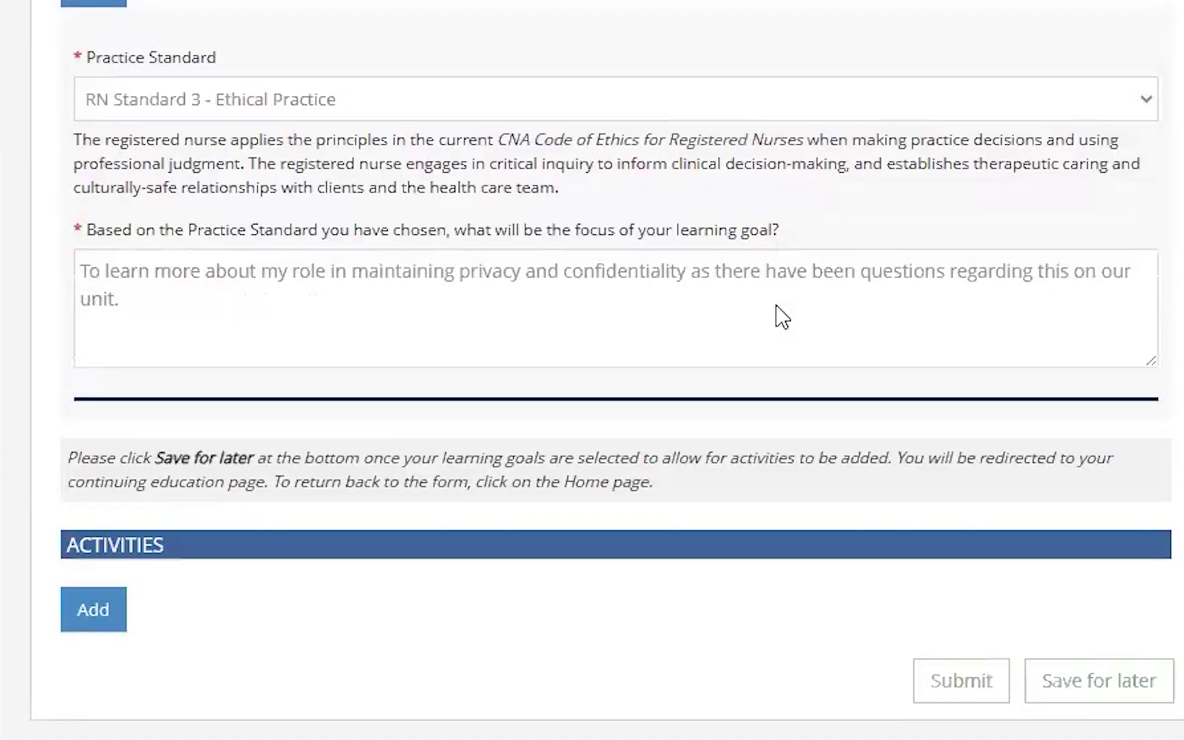
# Add a new Courses activity linked to the Ethical Practice goal
pyautogui.click(96, 612)
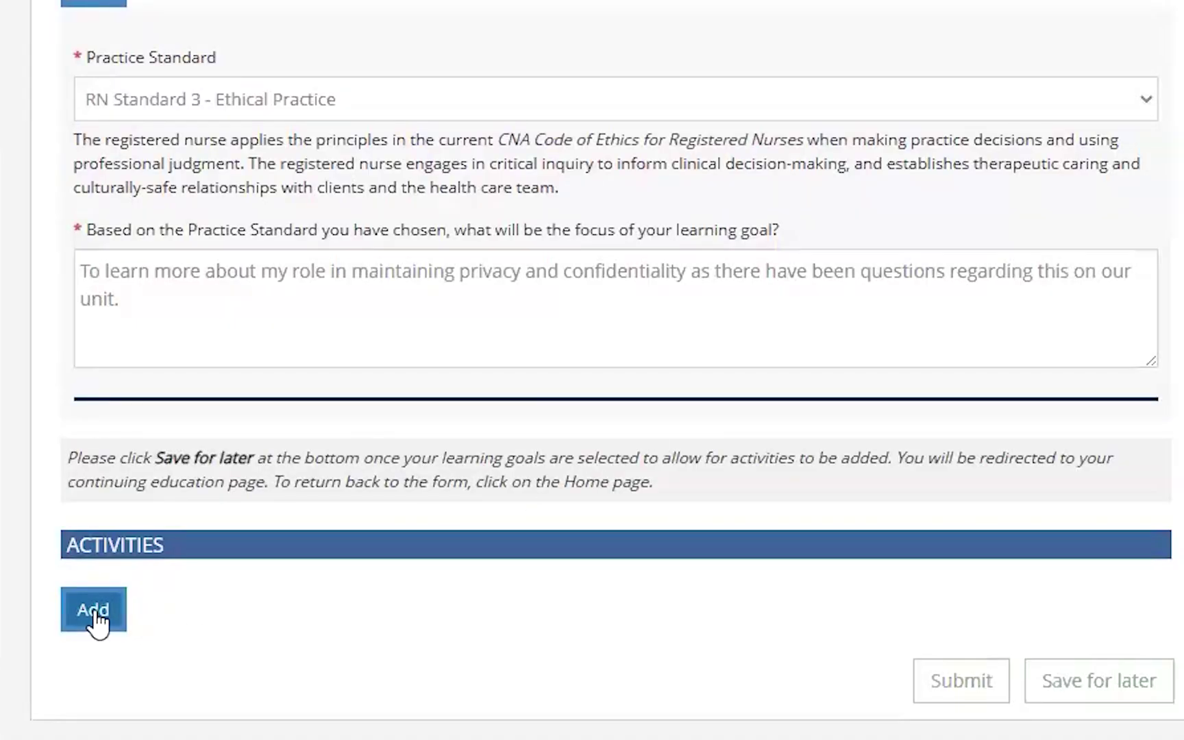
pyautogui.click(95, 614)
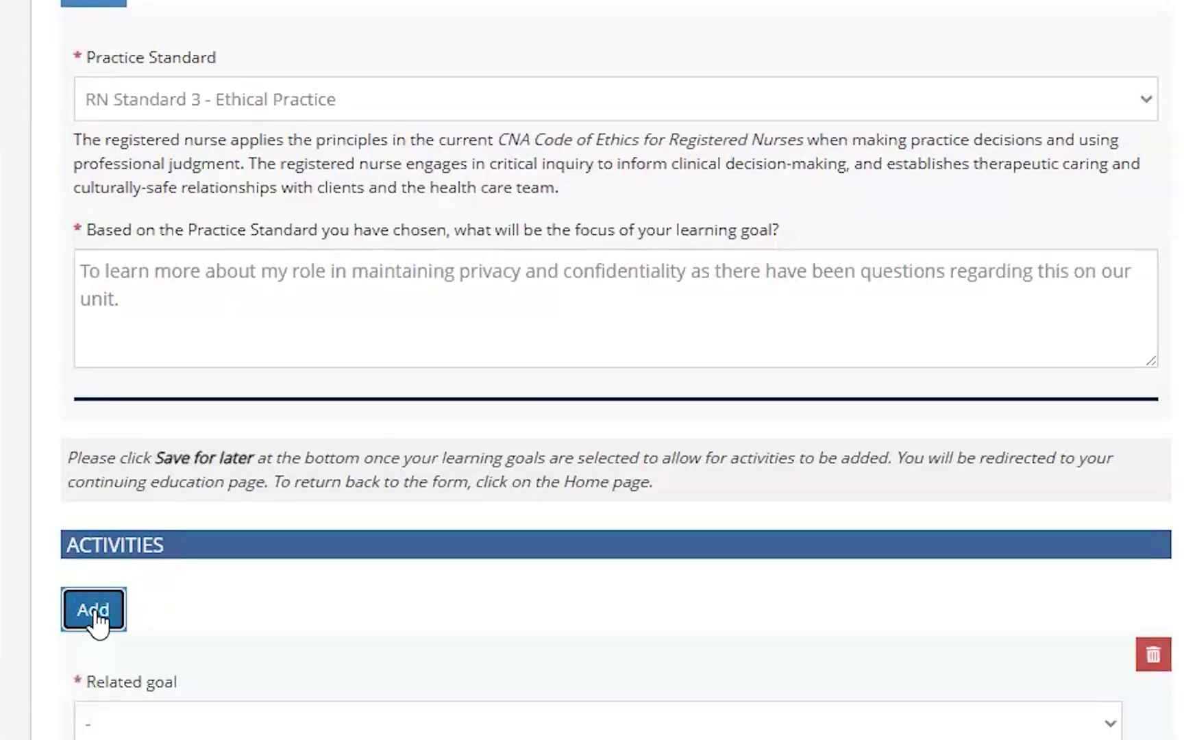
pyautogui.scroll(-5, 819, 611)
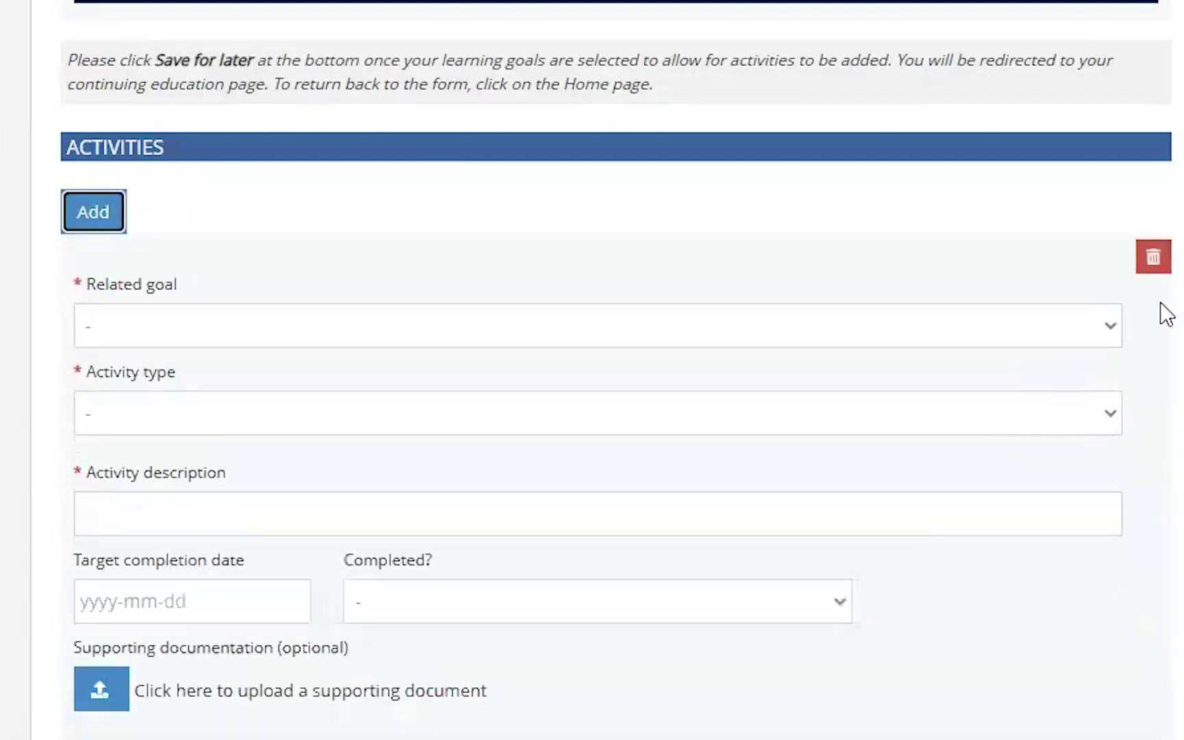
pyautogui.click(1113, 327)
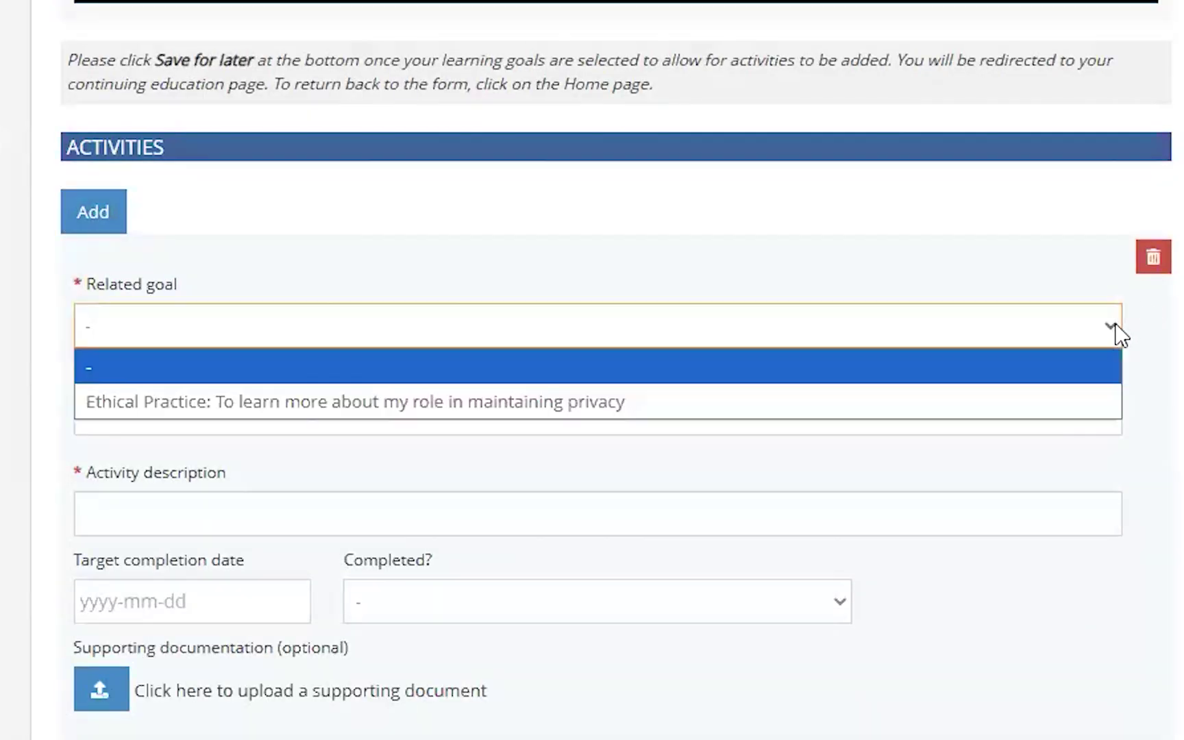
pyautogui.click(658, 401)
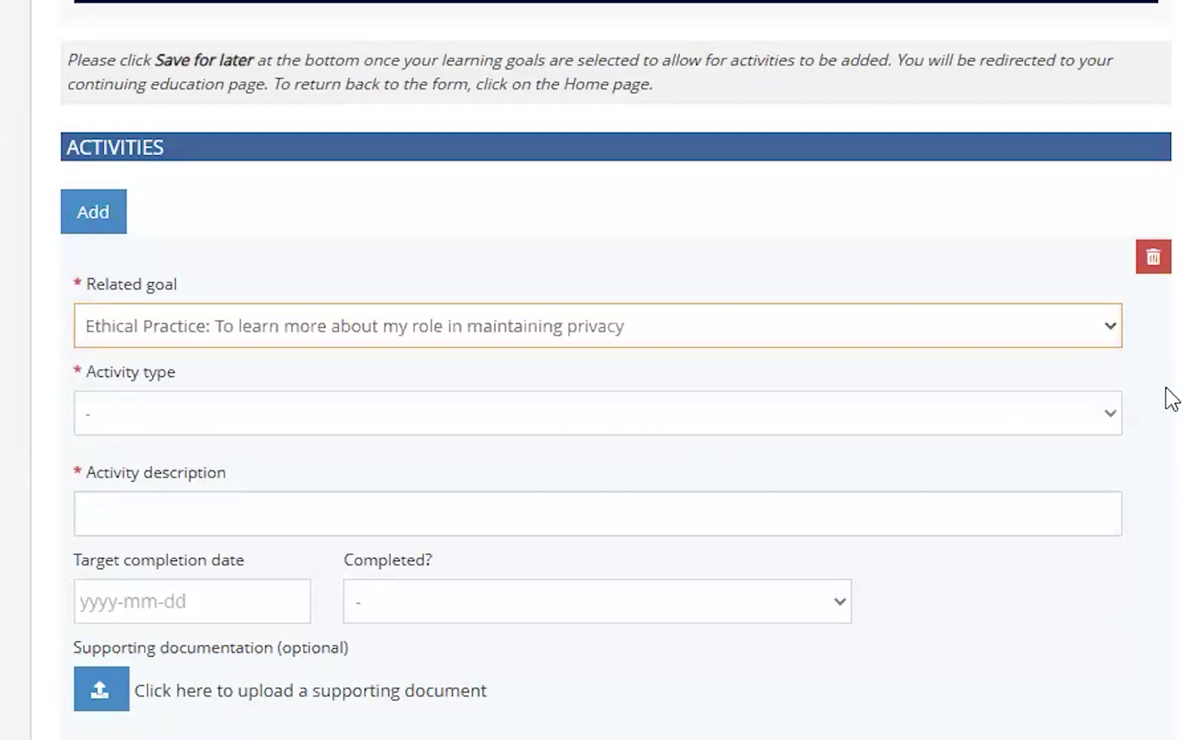
pyautogui.click(1108, 412)
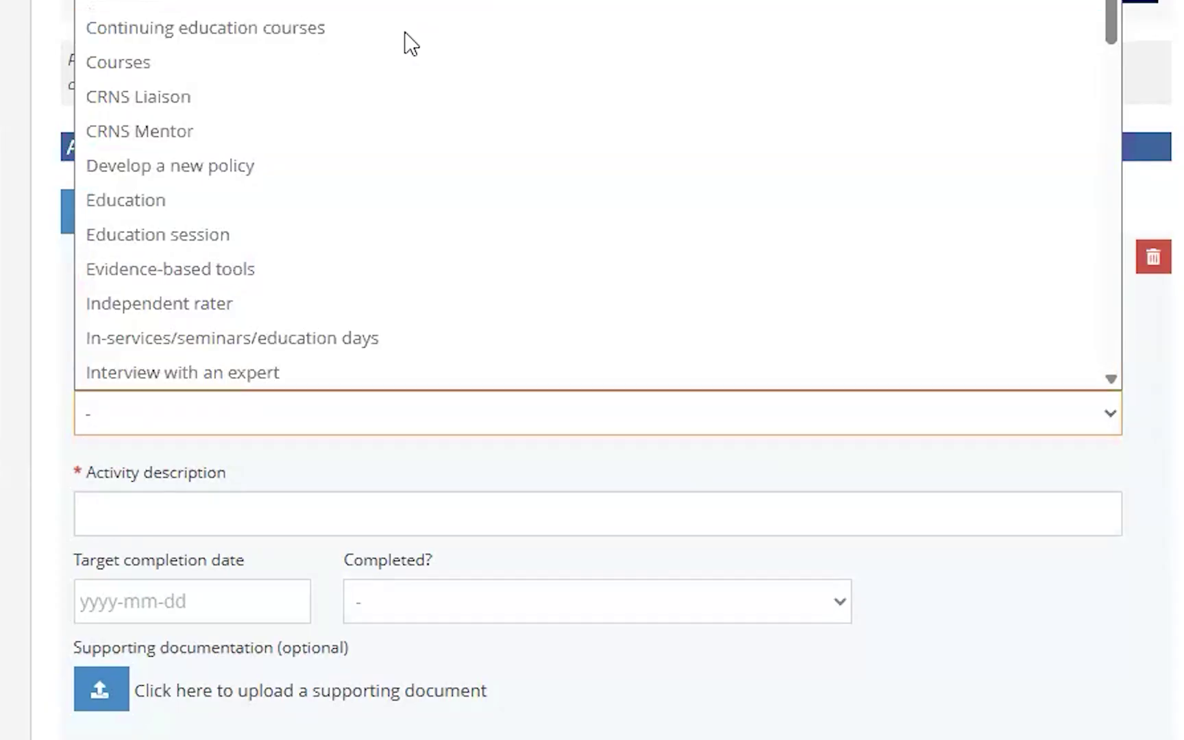
pyautogui.click(404, 62)
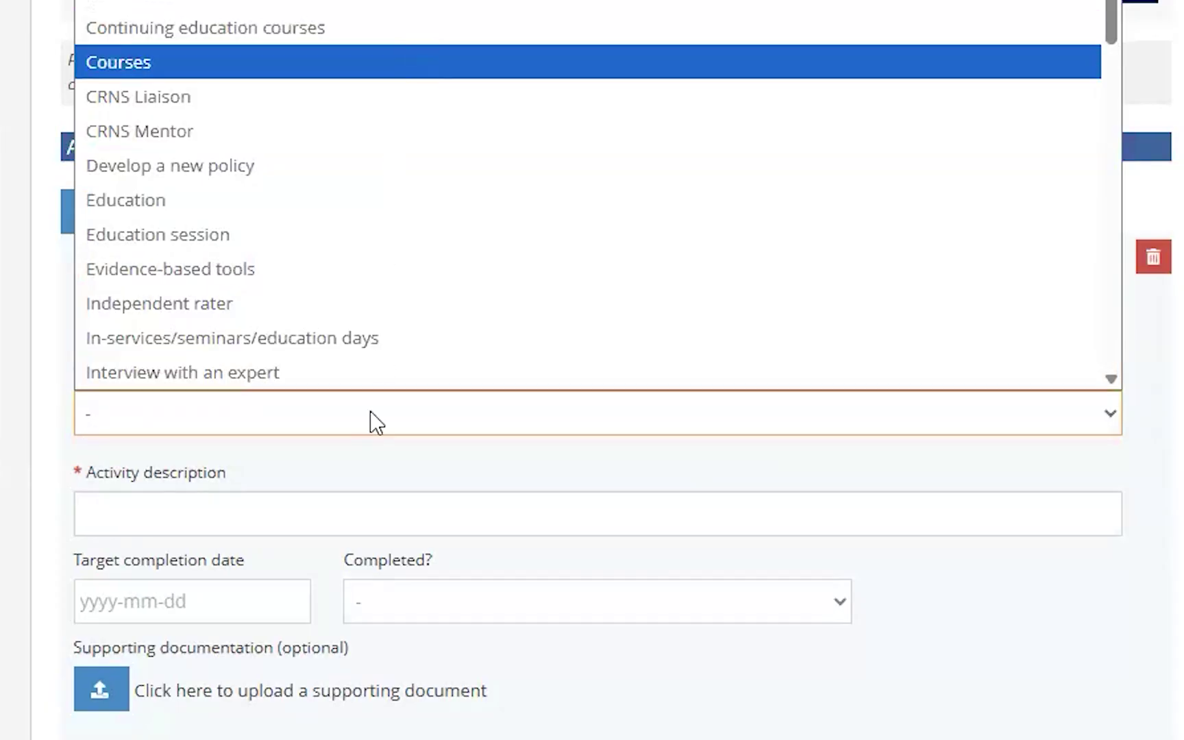
# Describe the activity as 'Attended the CNPS webinar Privacy and Confidentiality of Personal Health Information'
pyautogui.click(156, 538)
pyautogui.write('At')
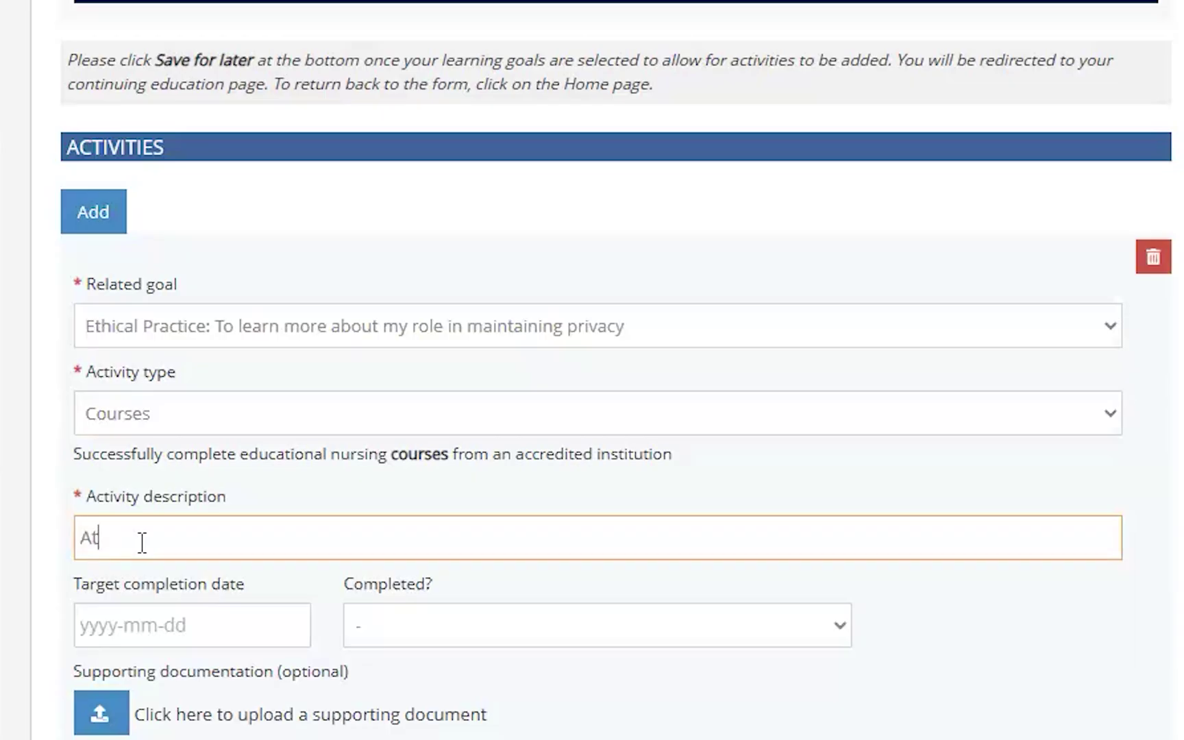
pyautogui.write('tended the CNP')
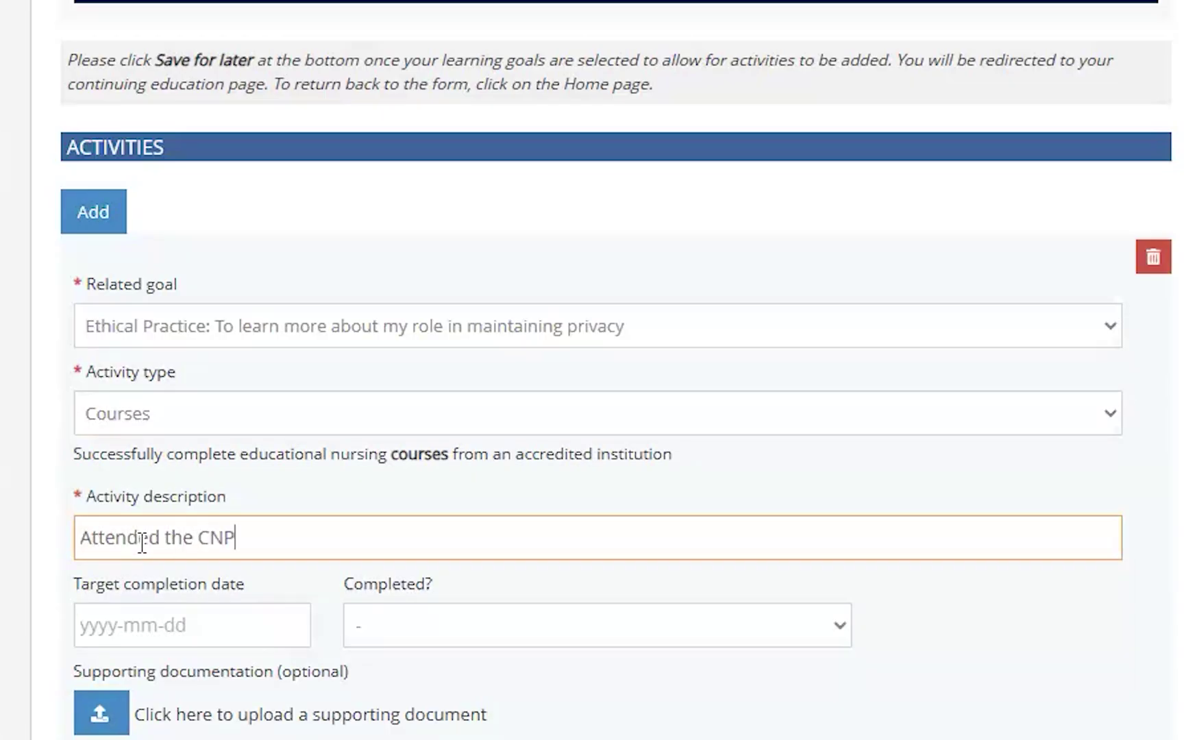
pyautogui.write('S webinar')
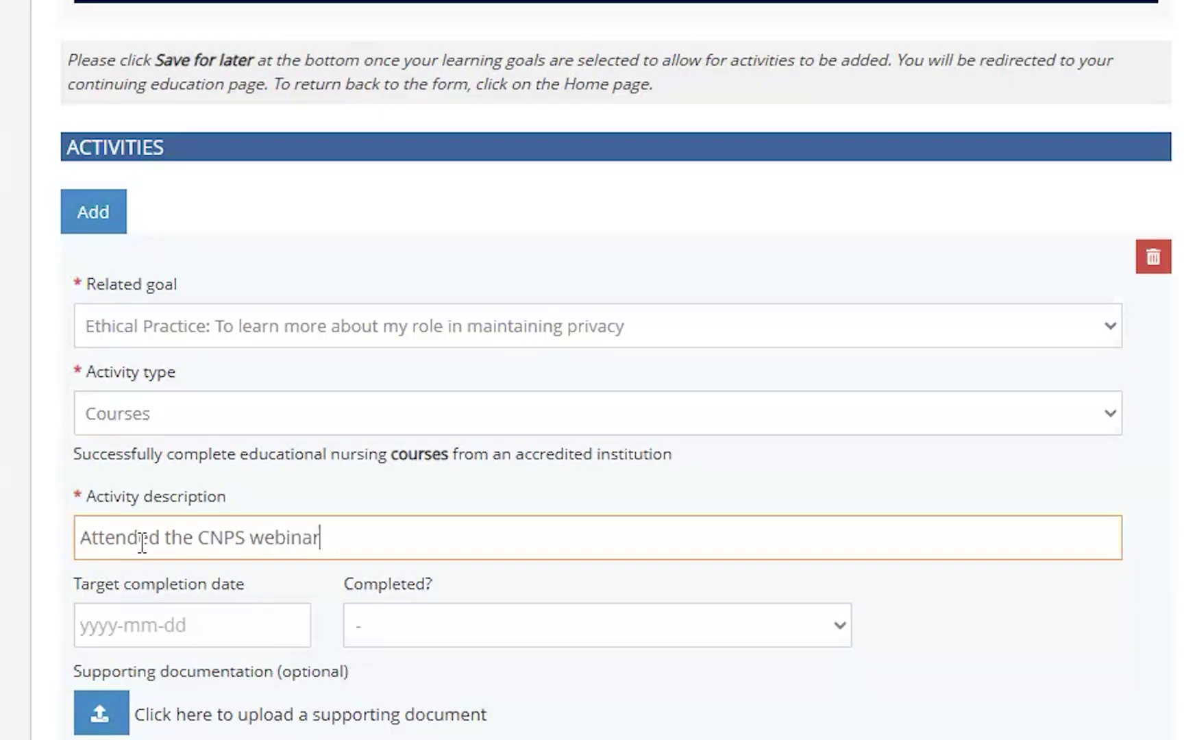
pyautogui.write(' Privacy a')
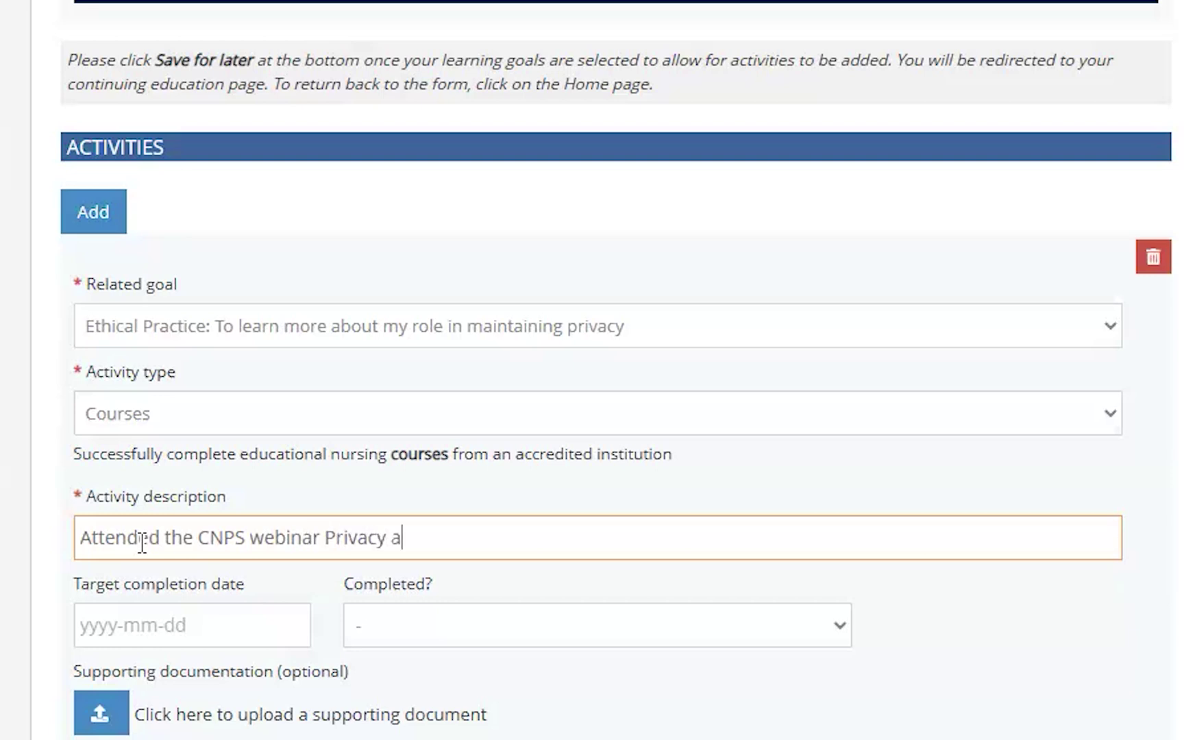
pyautogui.write('nd Confident')
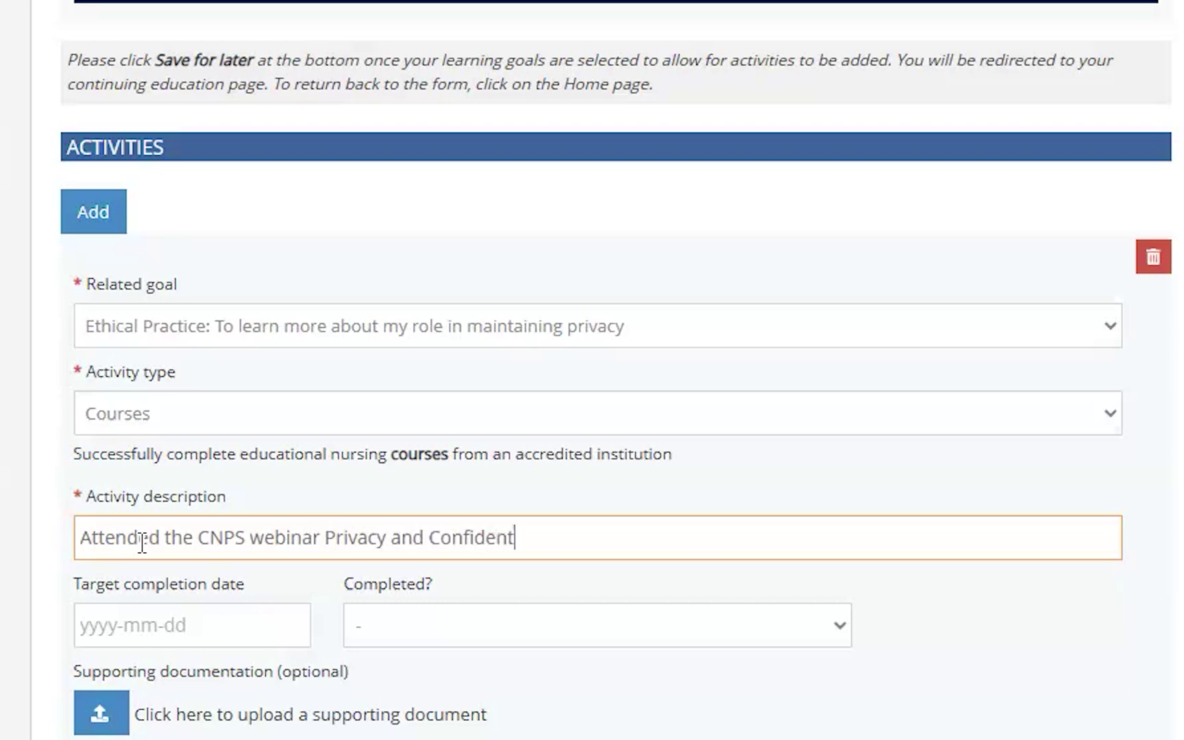
pyautogui.write('iality ')
pyautogui.write('of P')
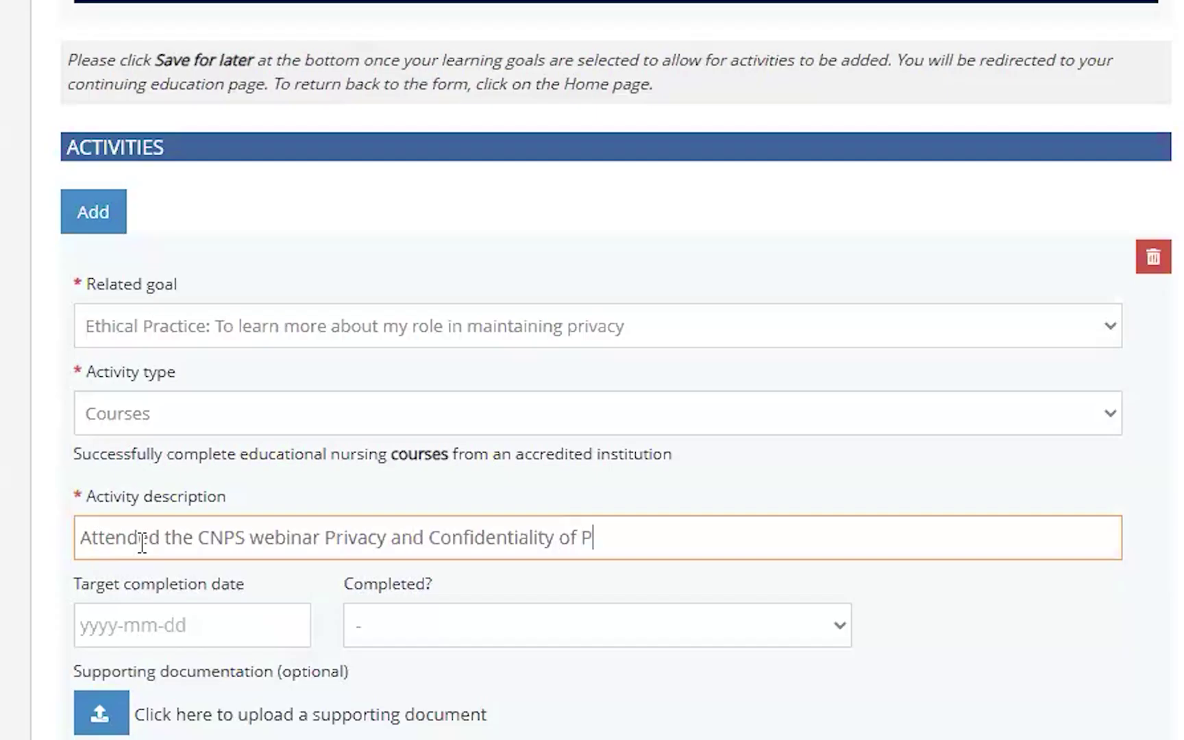
pyautogui.write('ersonal Health')
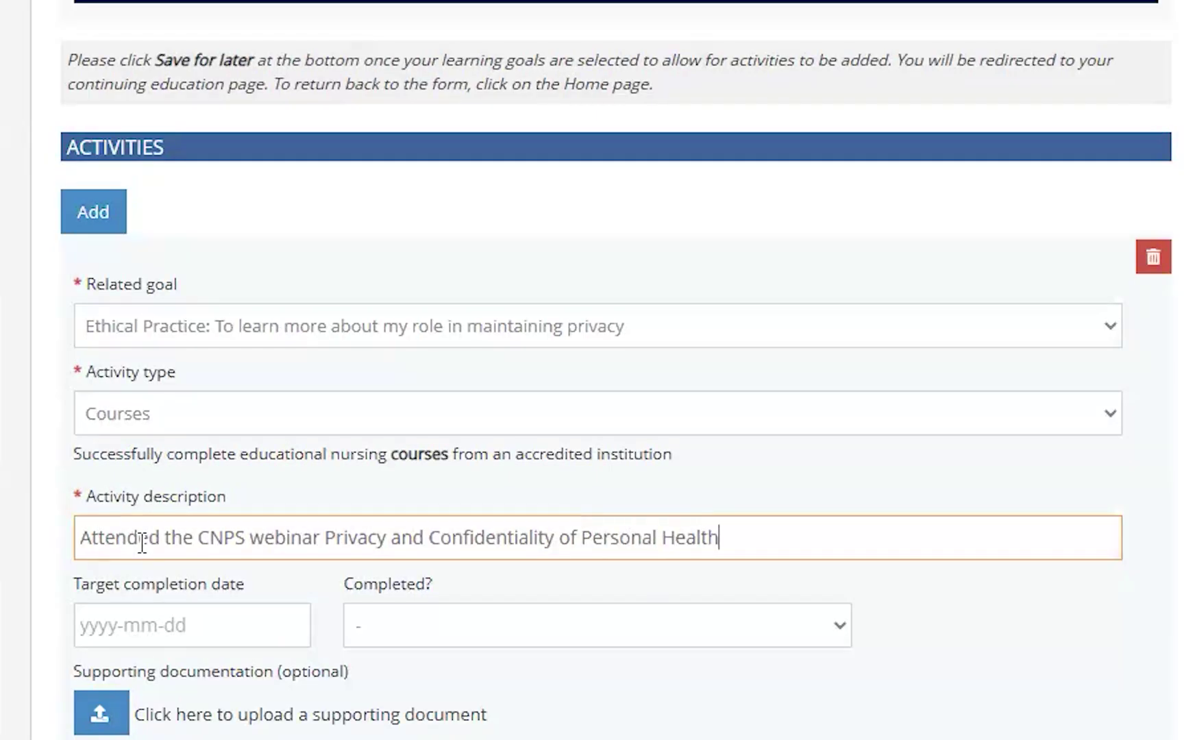
pyautogui.write(' Information')
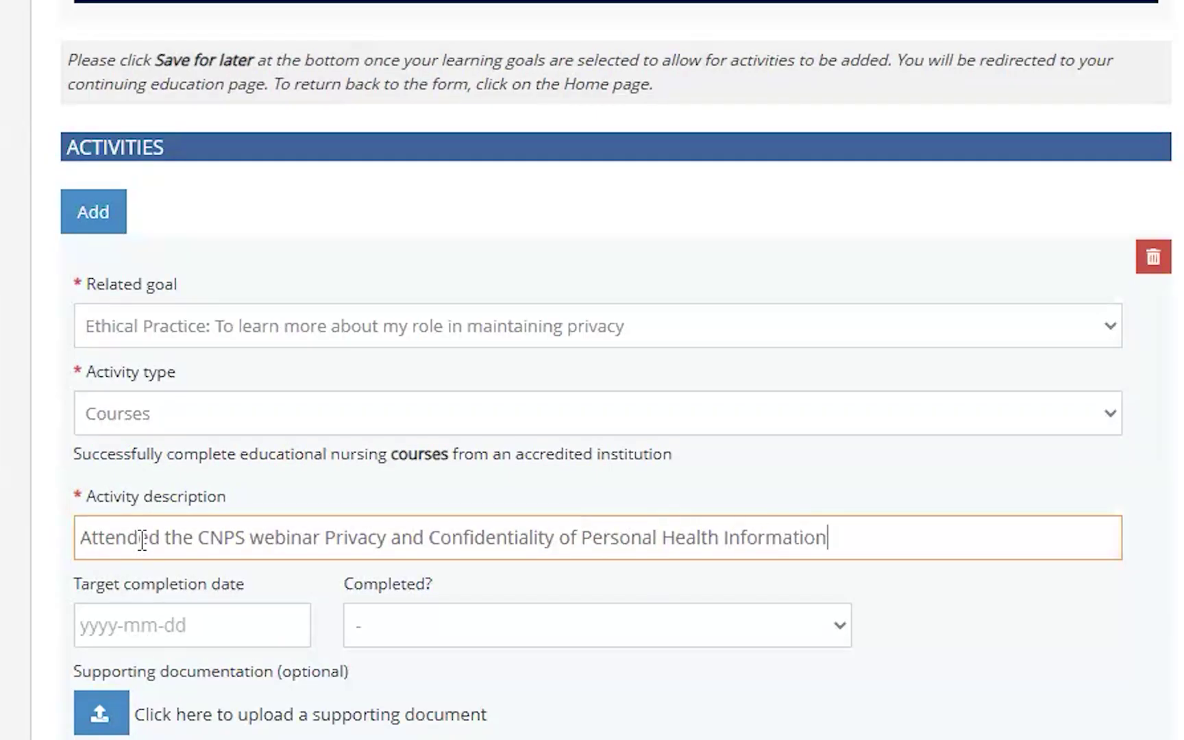
pyautogui.scroll(-3, 142, 538)
# Set target date 29 Sep 2025, Completed? to Yes, and completion date 4 Sep 2025
pyautogui.click(172, 360)
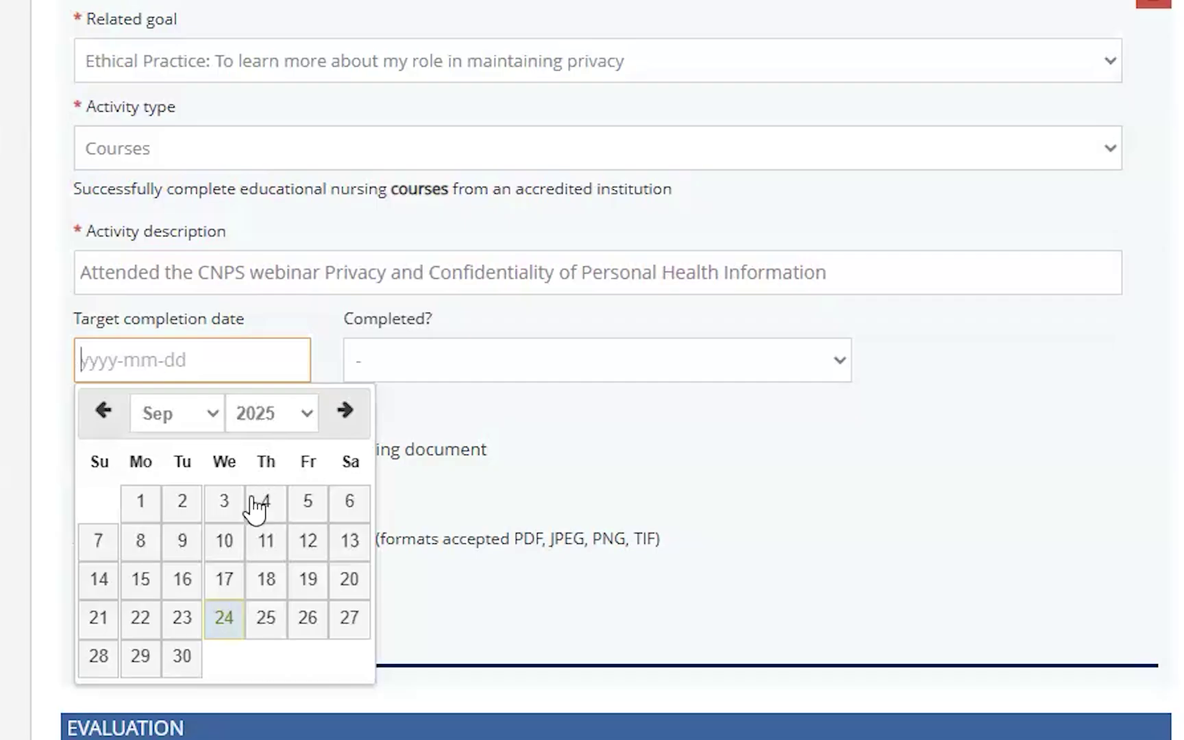
pyautogui.click(142, 658)
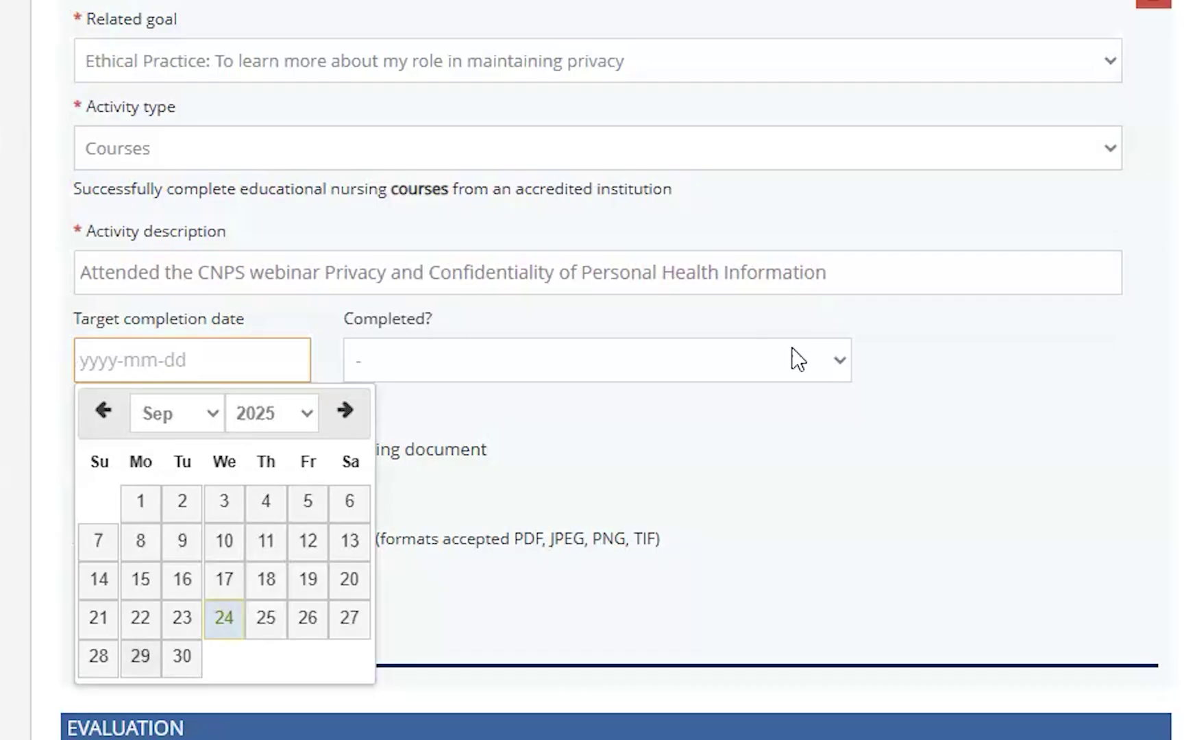
pyautogui.click(840, 365)
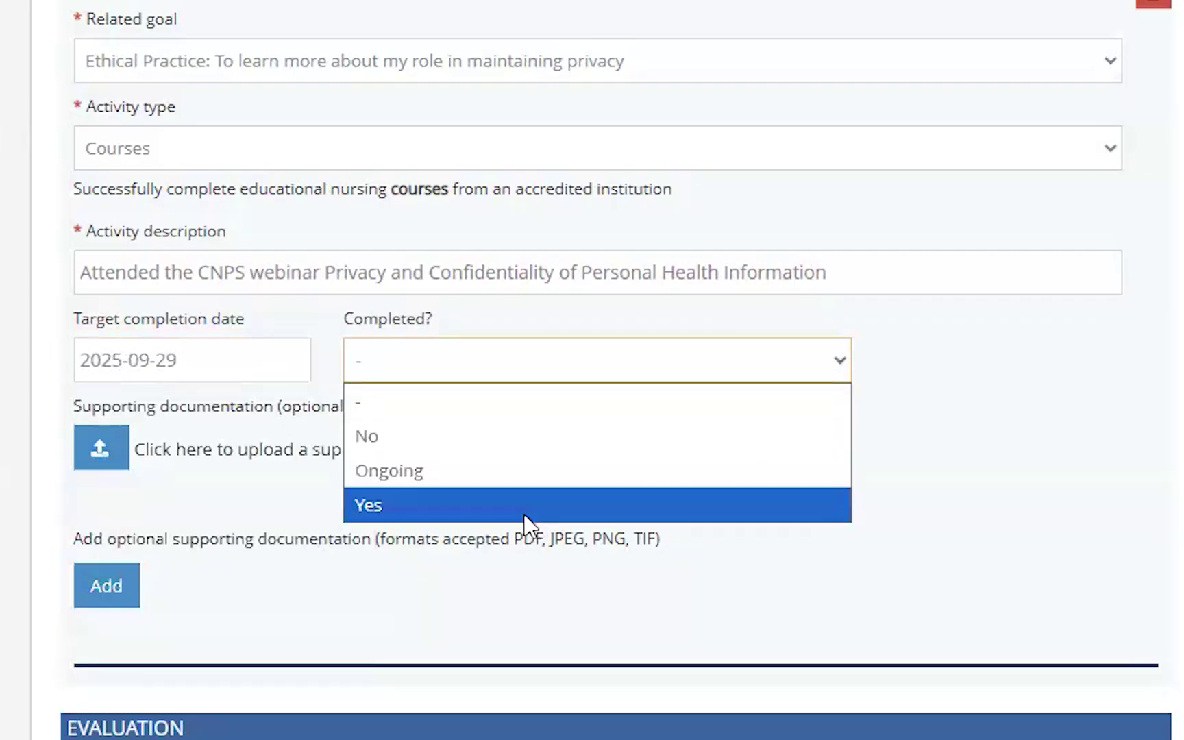
pyautogui.click(528, 507)
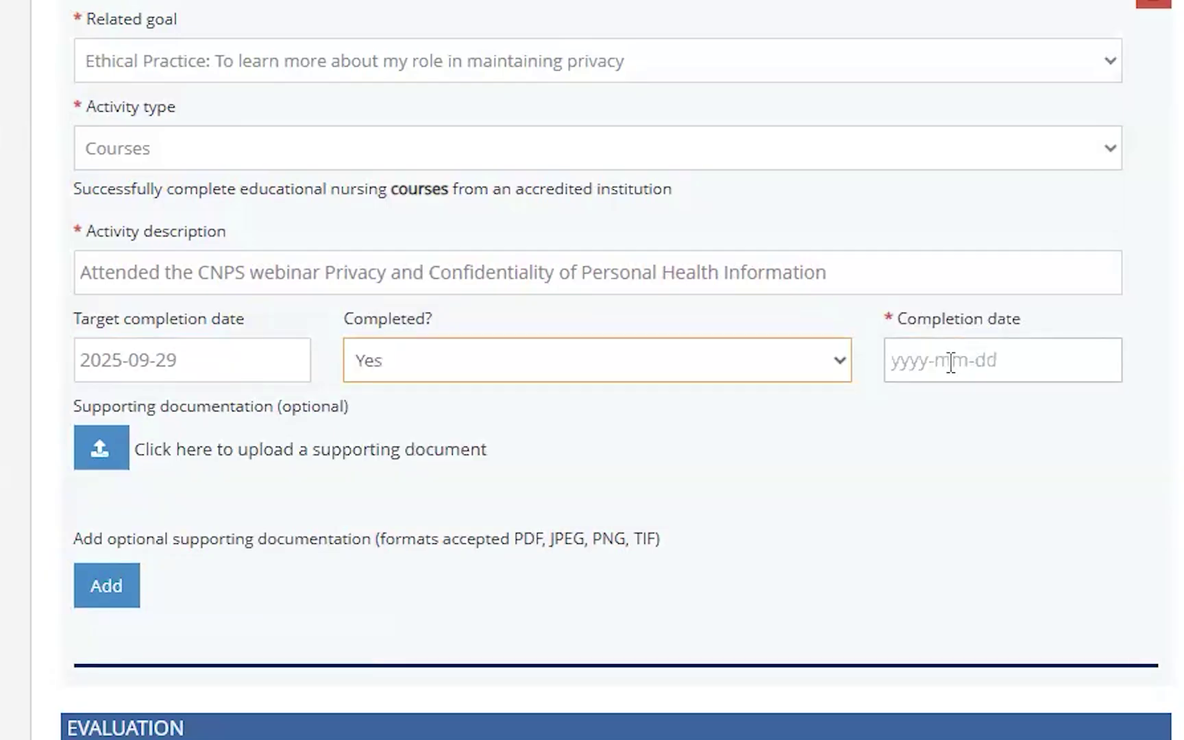
pyautogui.click(952, 363)
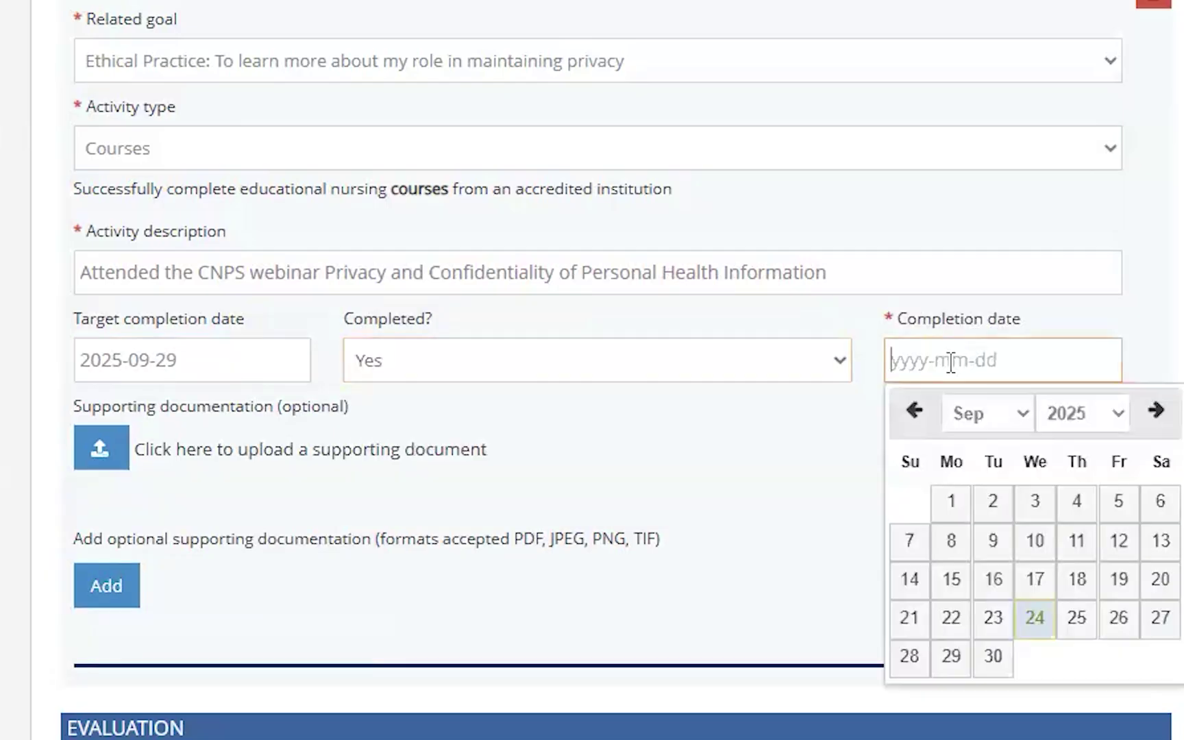
pyautogui.click(1077, 499)
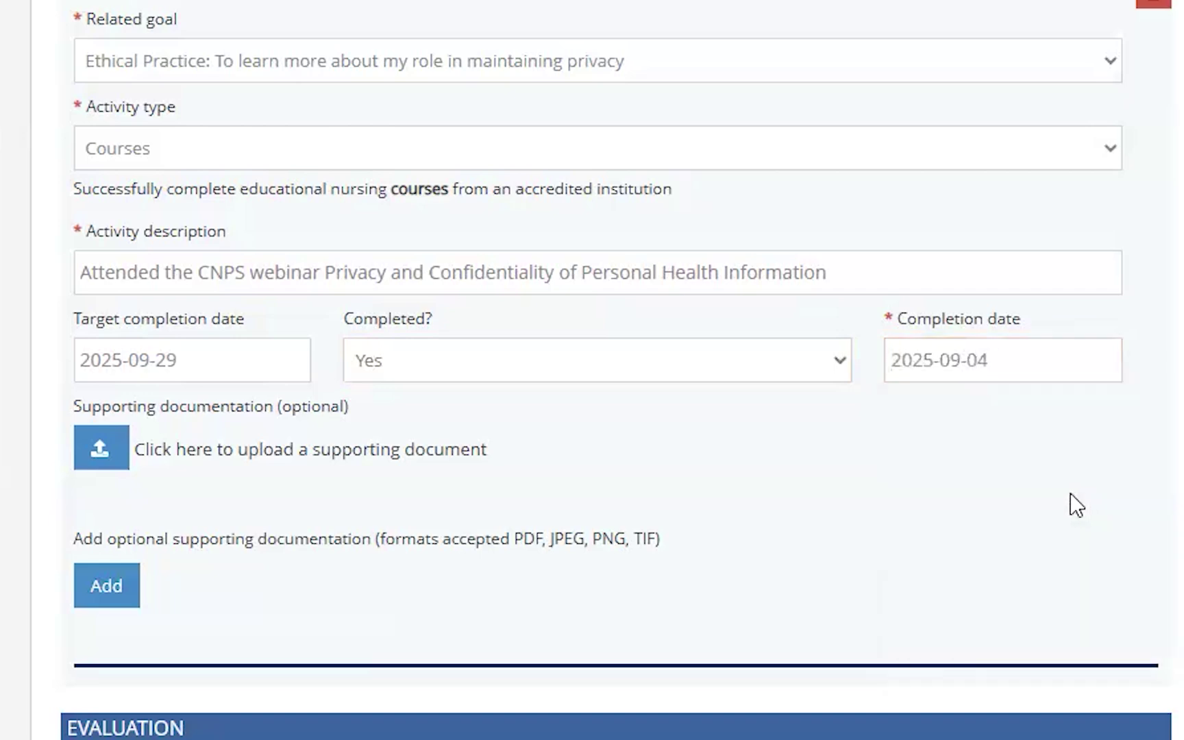
# Link a Clinical case studies activity to the Professional Responsibility goal, describing group discussions and weekly consultation review
pyautogui.click(1095, 320)
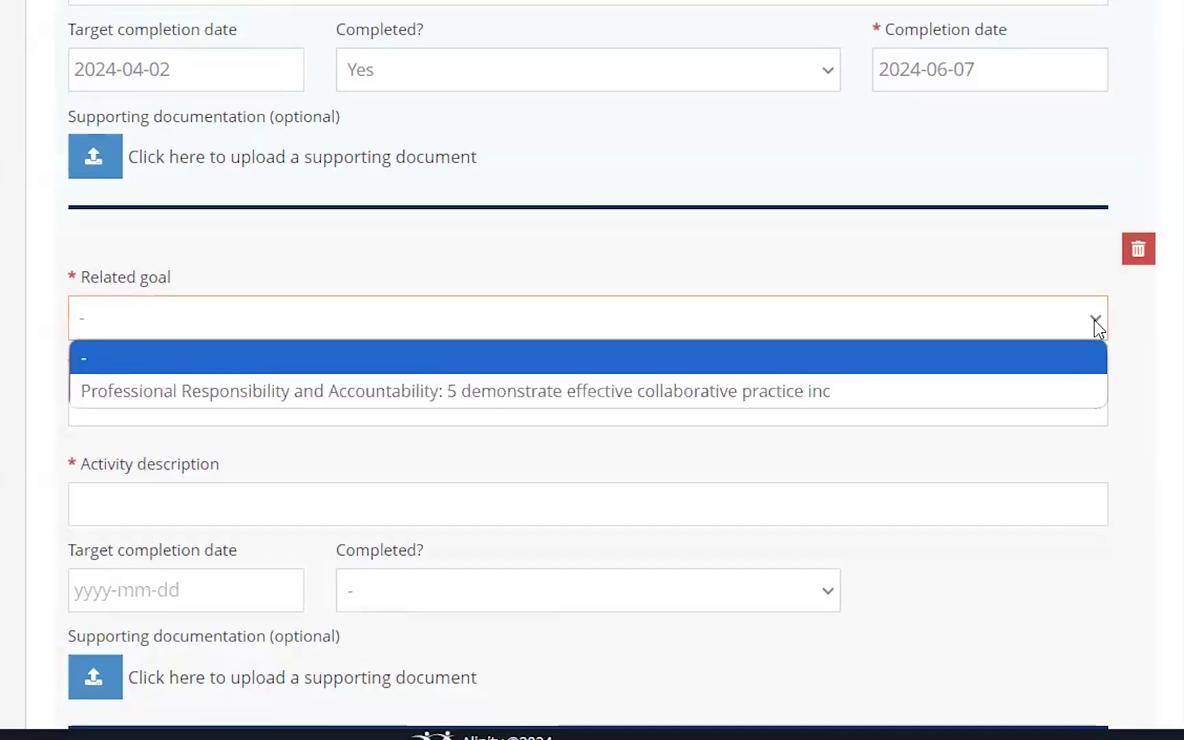
pyautogui.click(846, 392)
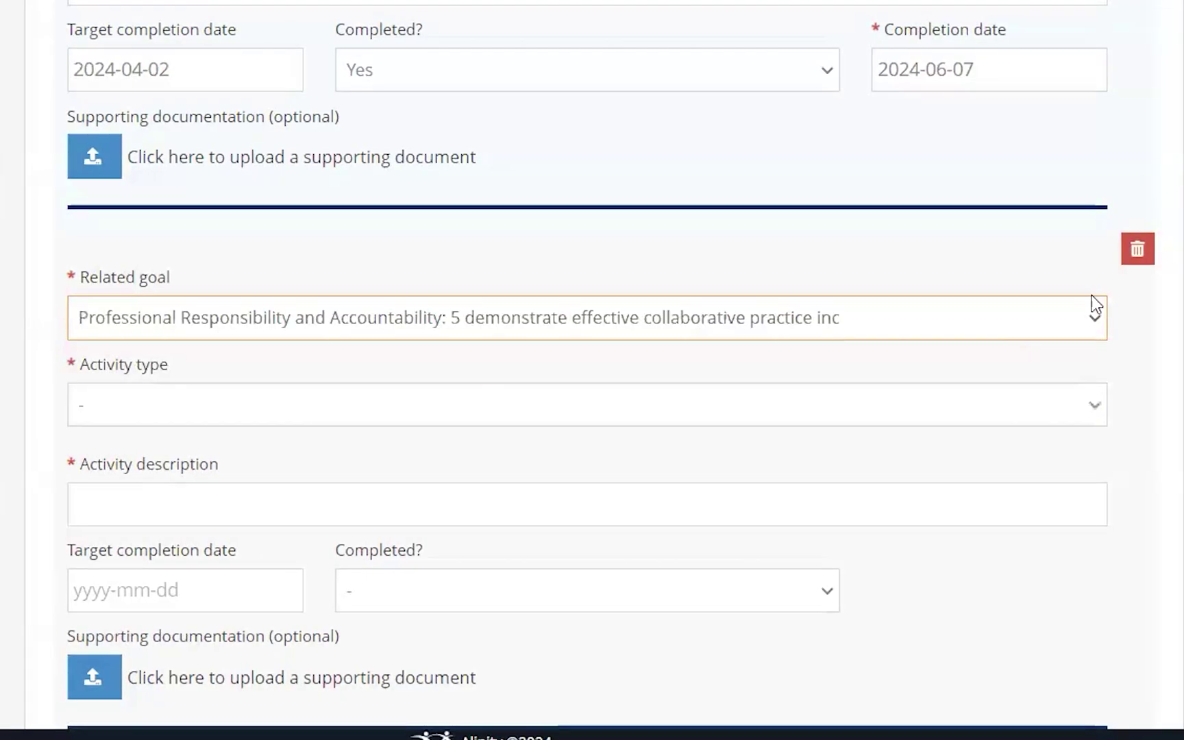
pyautogui.click(1092, 408)
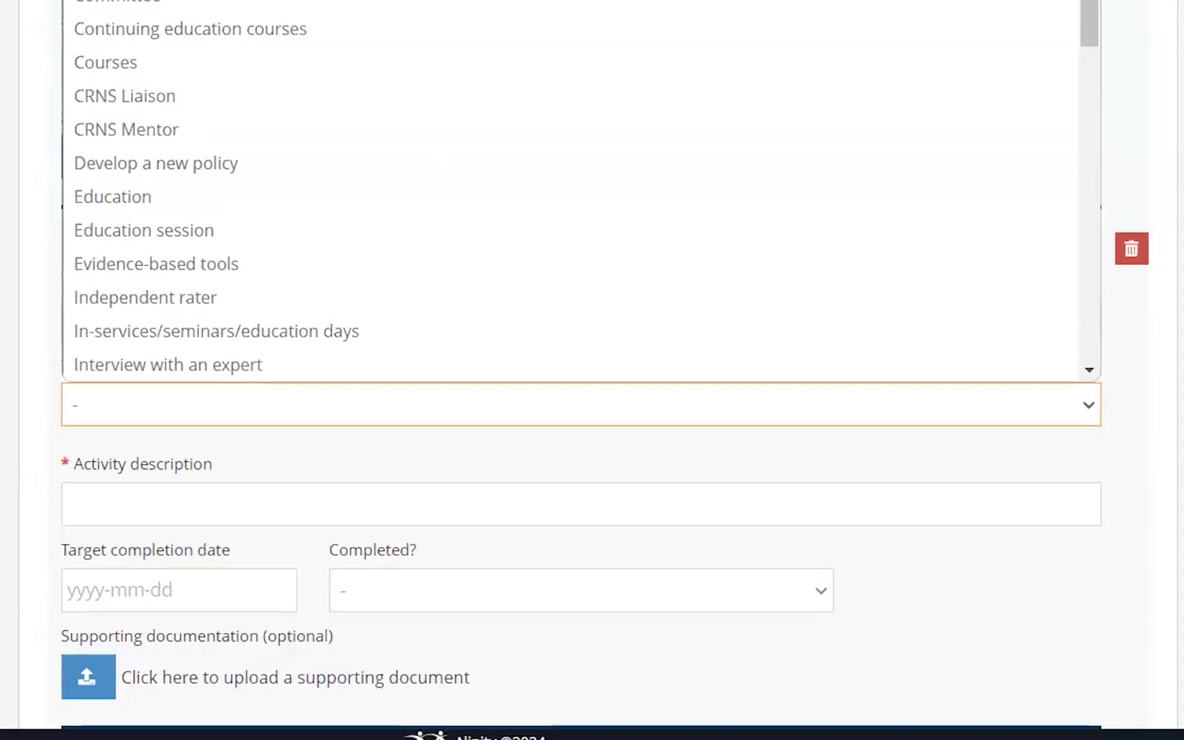
pyautogui.click(55, 319)
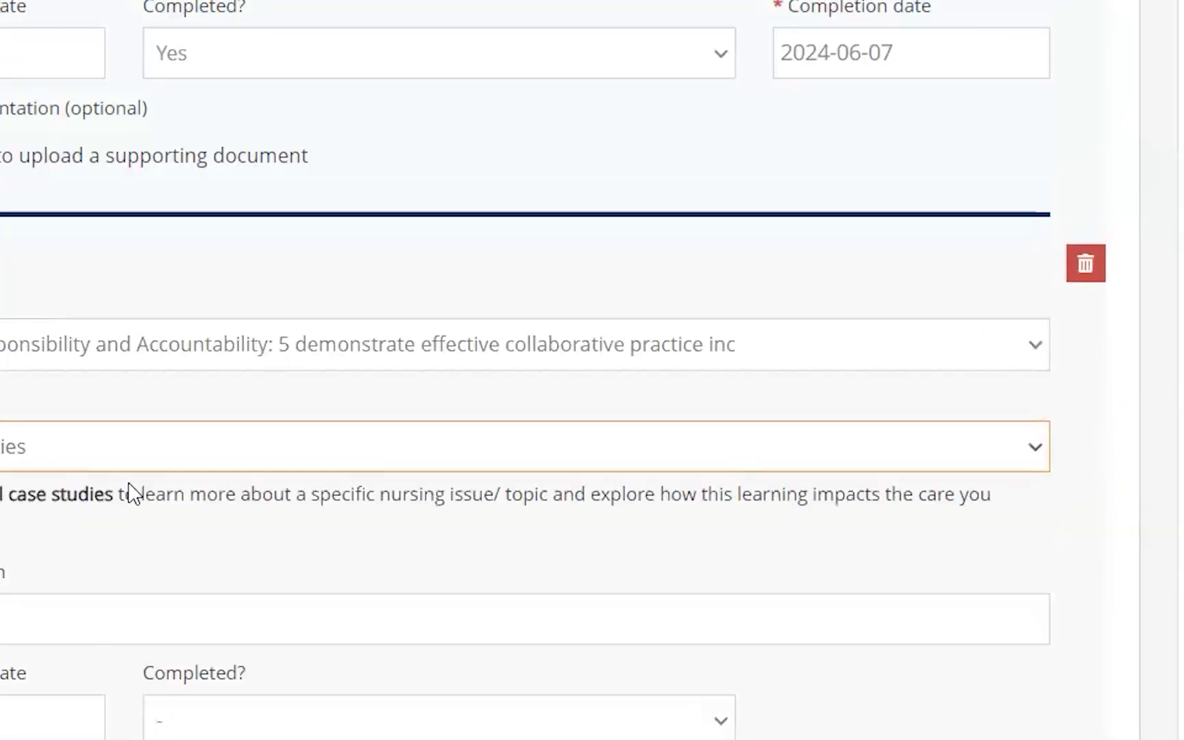
pyautogui.press('Tab')
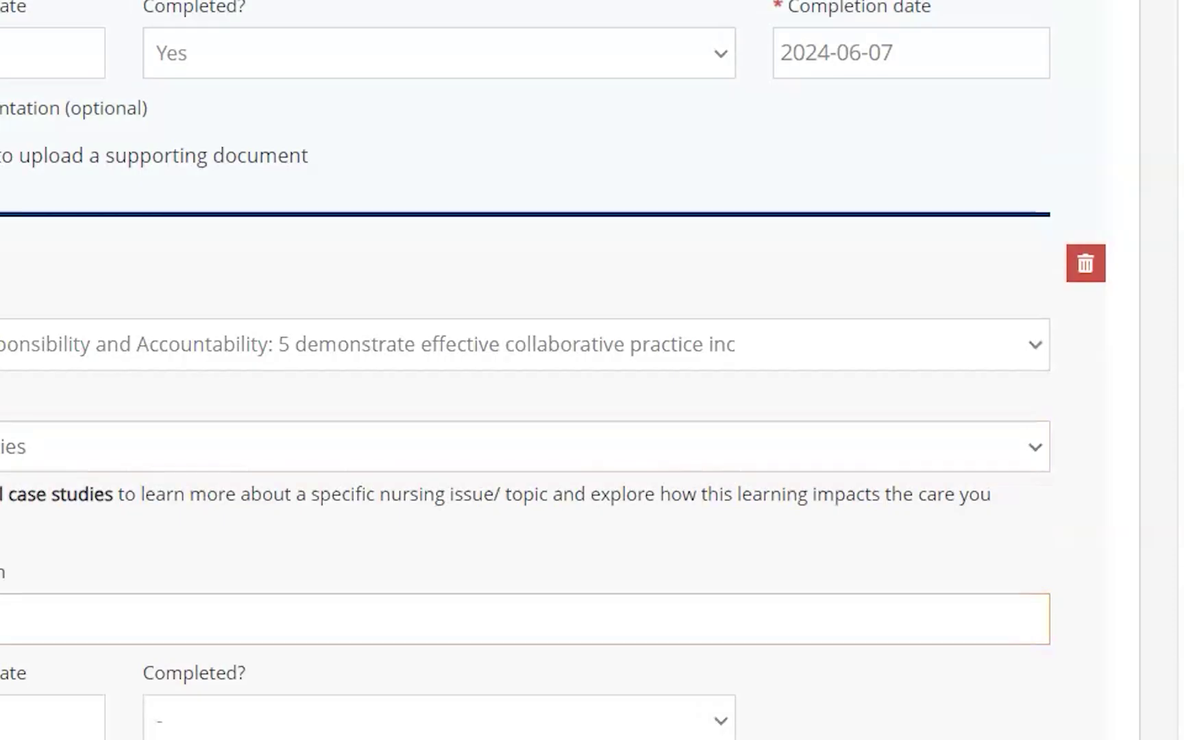
pyautogui.write('Pa')
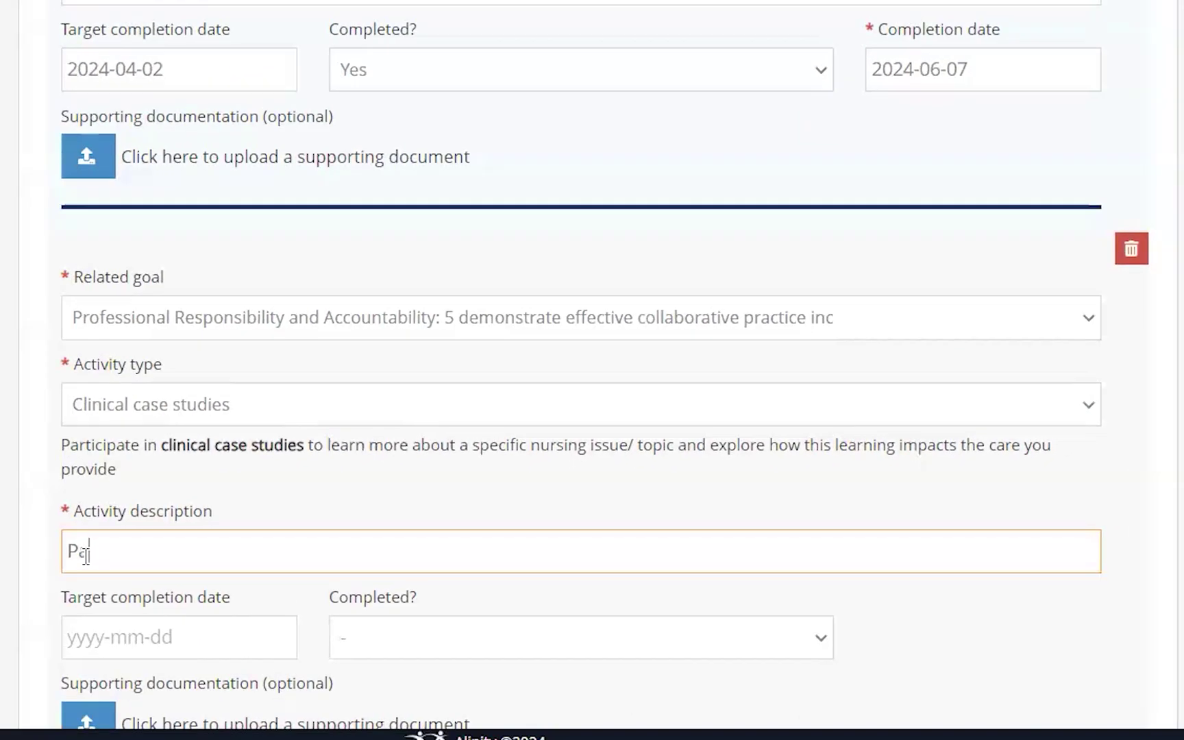
pyautogui.write('rticipate in')
pyautogui.write('group discu')
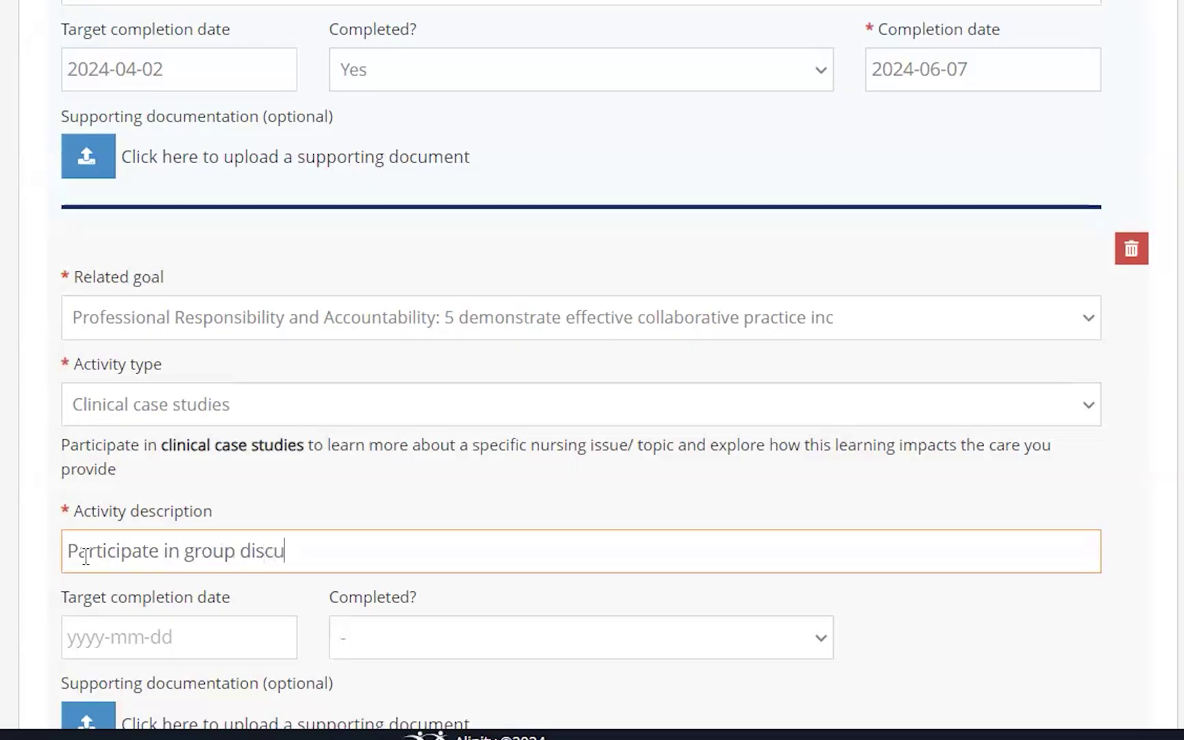
pyautogui.write('ssions and wee')
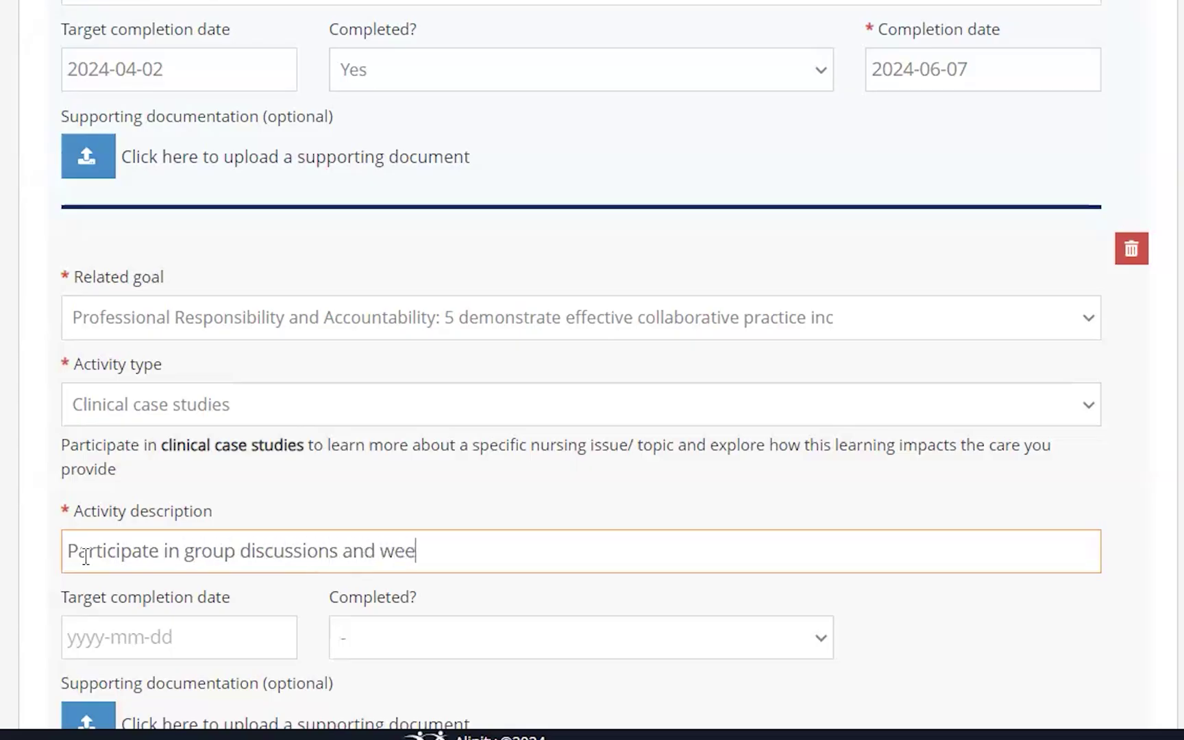
pyautogui.write('kly consultation review')
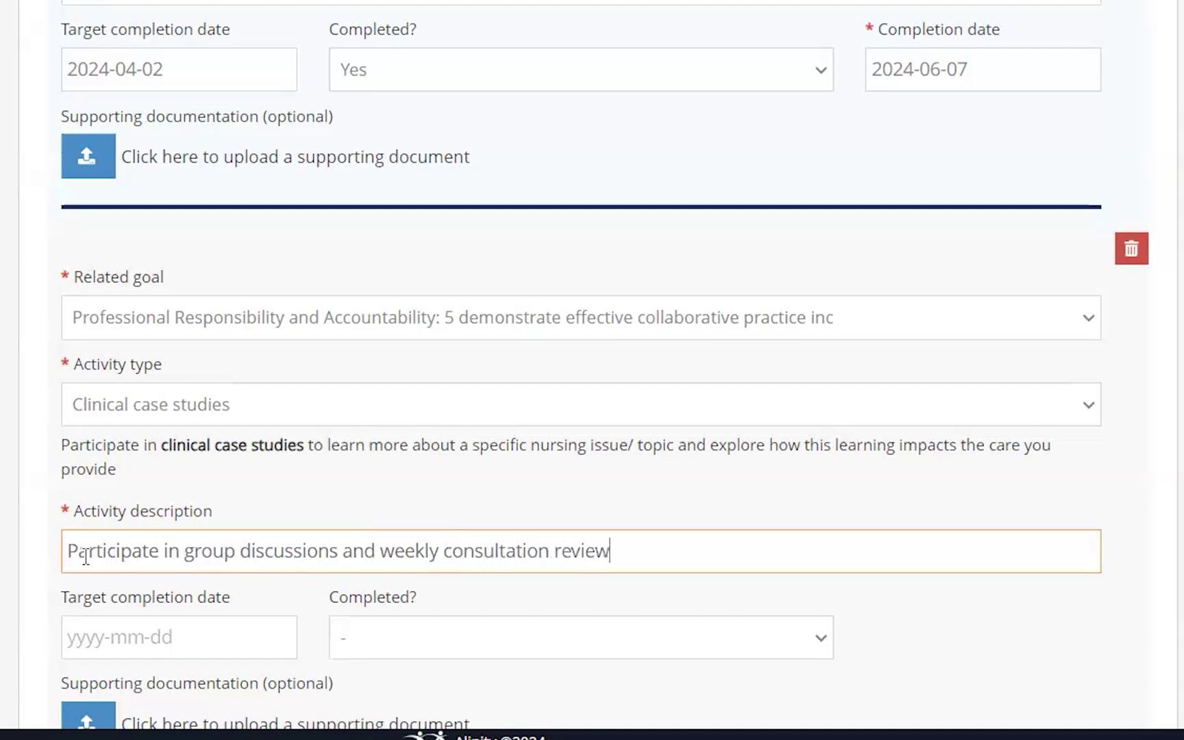
pyautogui.scroll(-5, 202, 344)
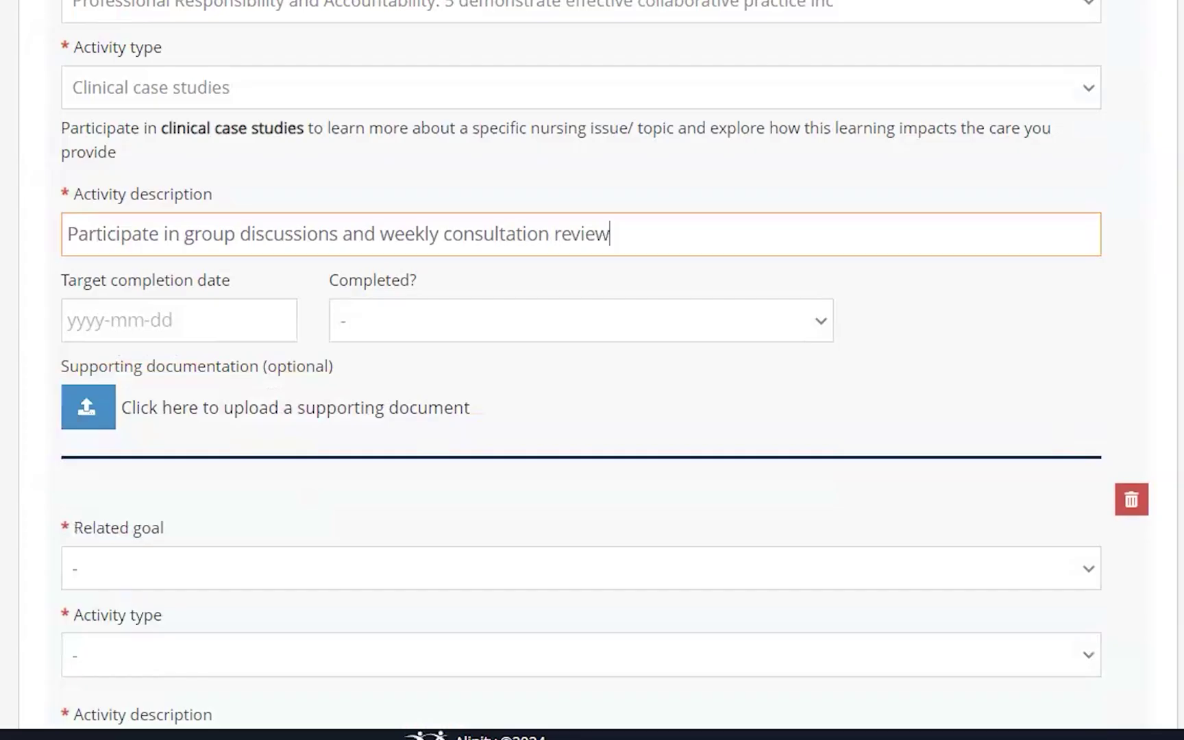
# Set its target completion date to 2025-01-15 and mark it Ongoing
pyautogui.click(170, 328)
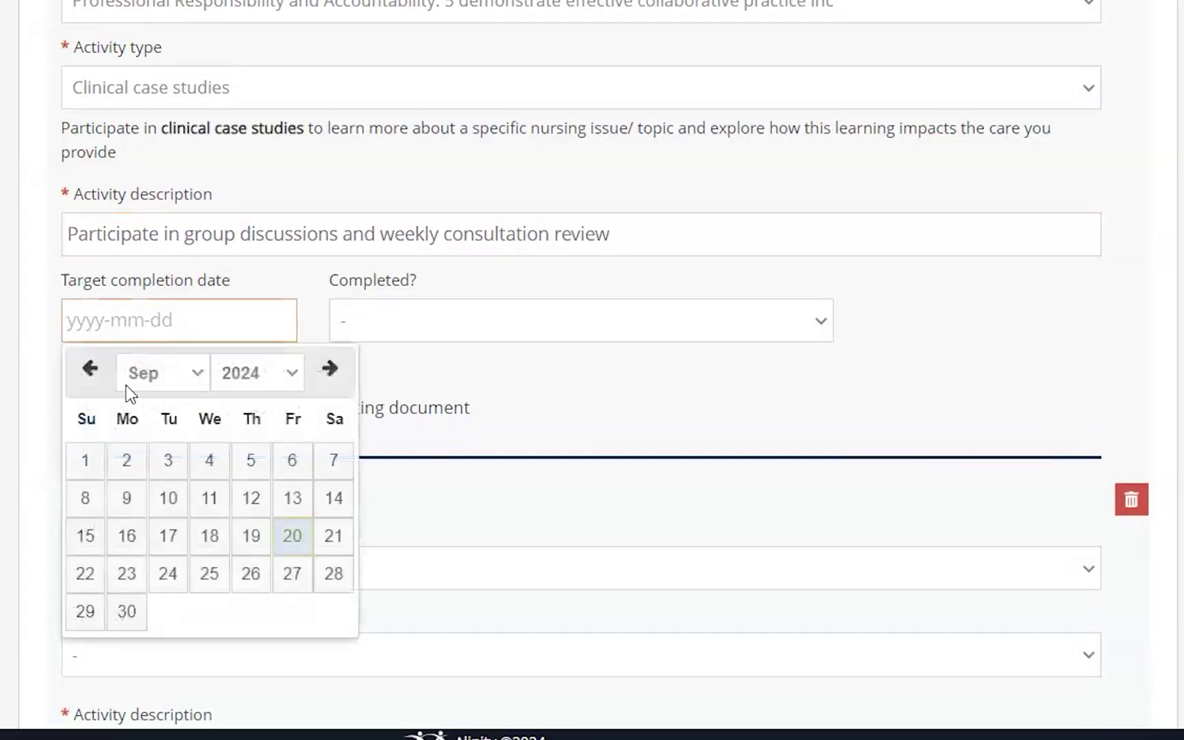
pyautogui.click(93, 370)
pyautogui.click(93, 371)
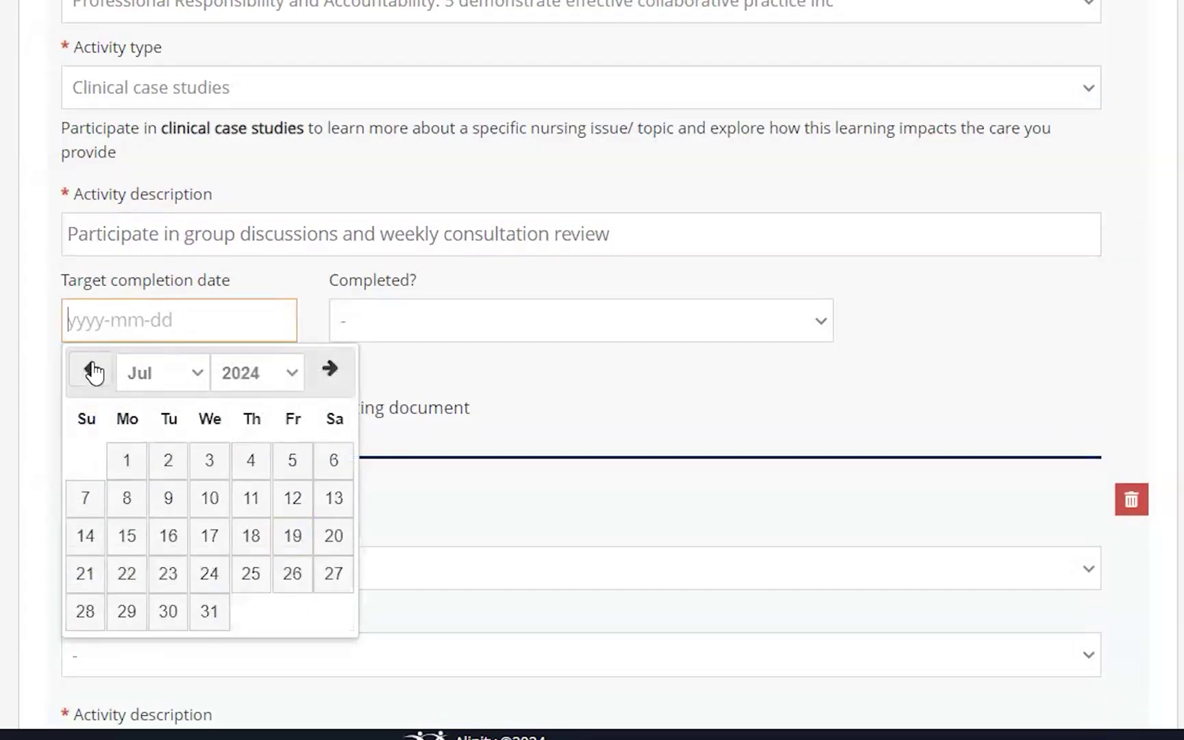
pyautogui.click(334, 377)
pyautogui.click(334, 377)
pyautogui.click(333, 377)
pyautogui.click(333, 377)
pyautogui.click(333, 377)
pyautogui.click(334, 377)
pyautogui.click(209, 536)
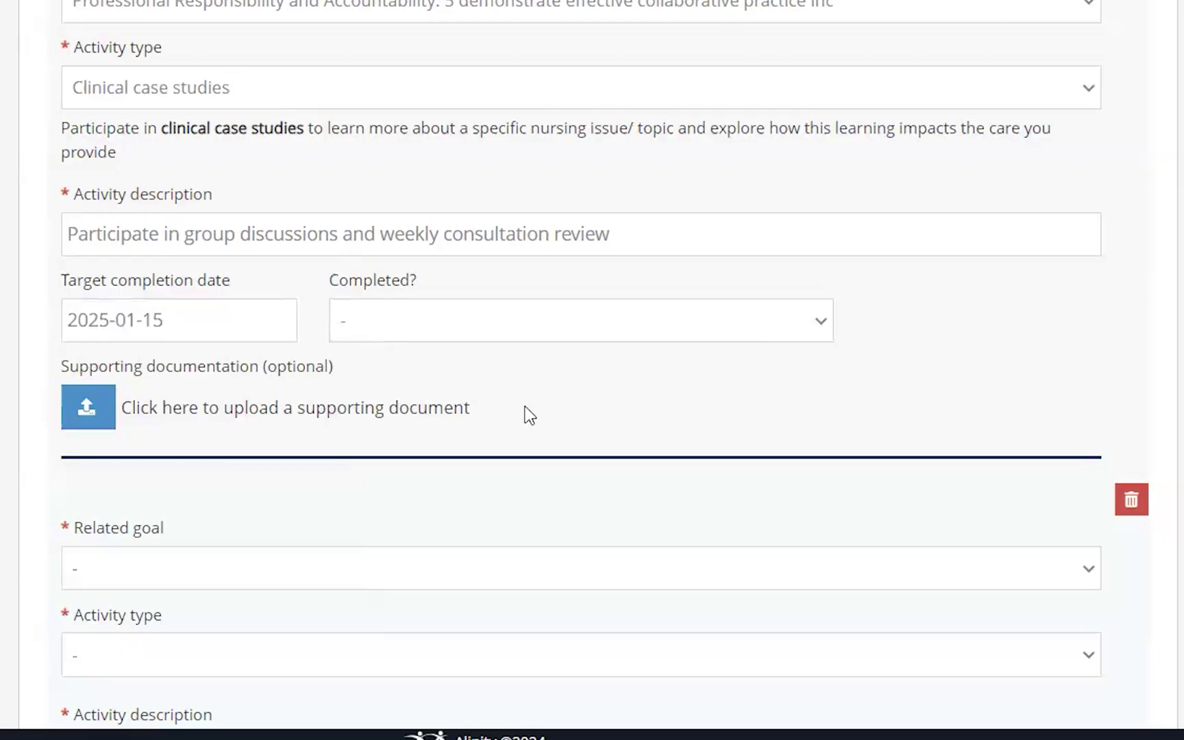
pyautogui.click(480, 320)
pyautogui.click(438, 426)
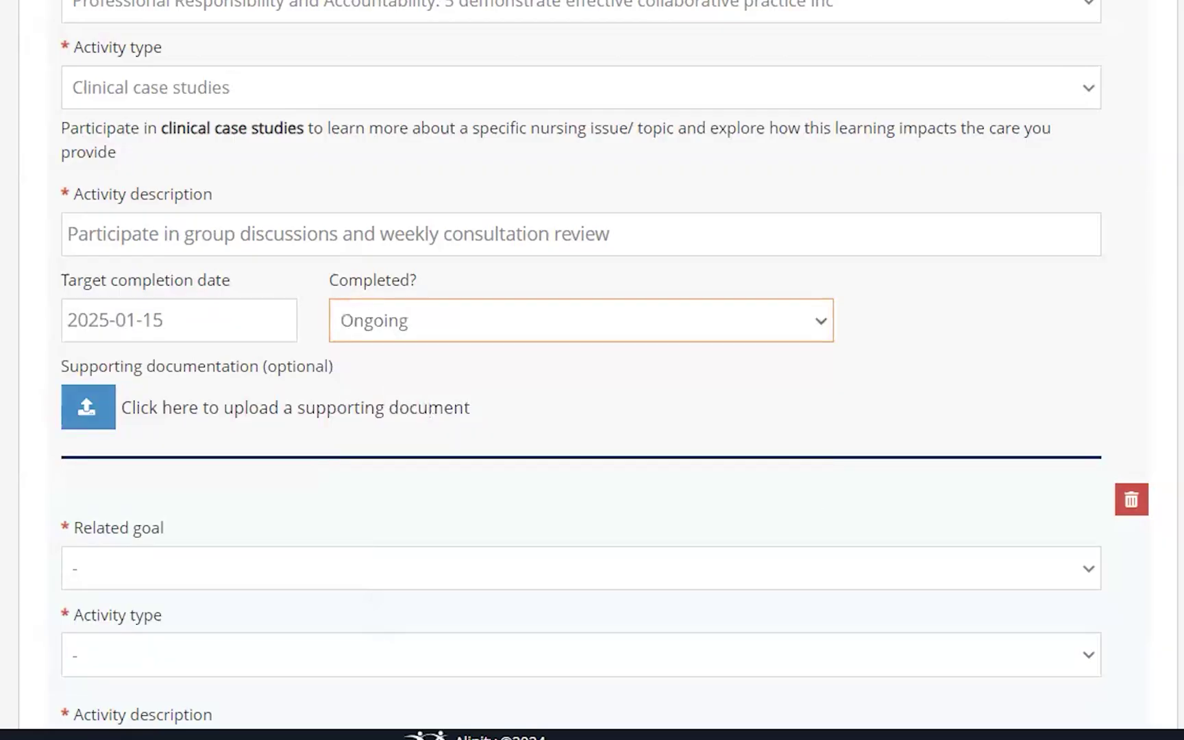
pyautogui.scroll(-4, 430, 411)
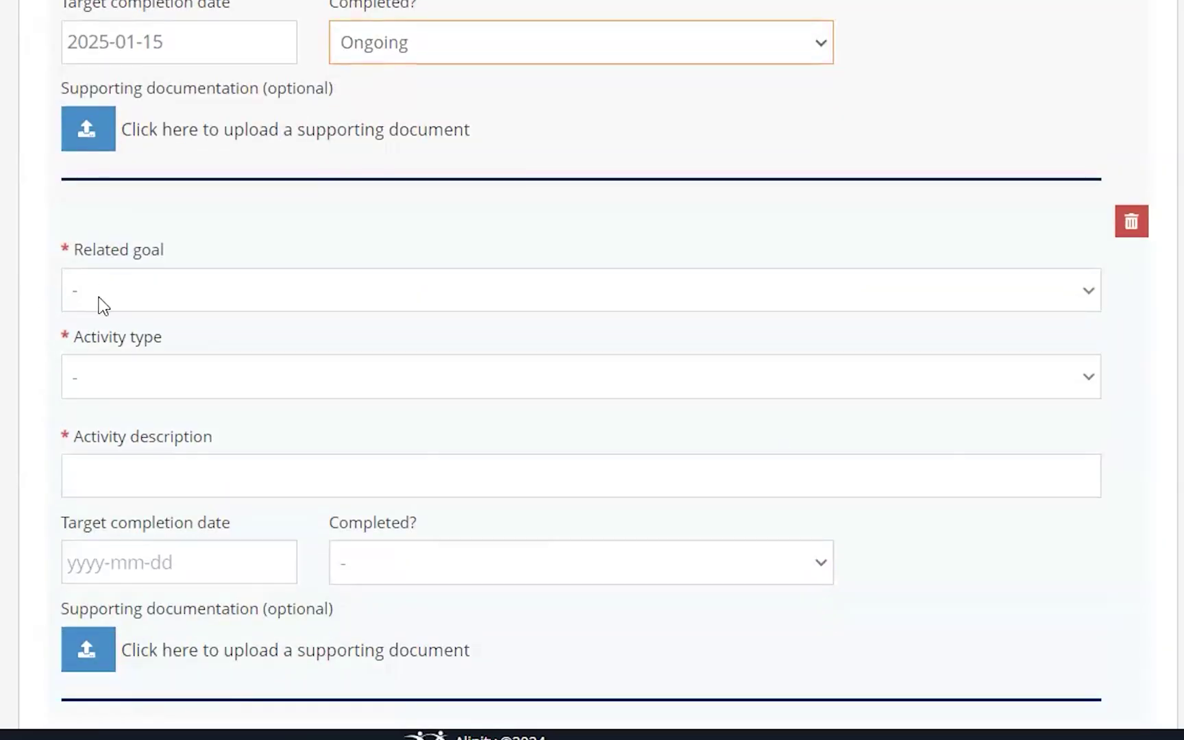
# Write the evaluation comment on sharing client information only on a need-to-know basis within the circle of care
pyautogui.click(1090, 293)
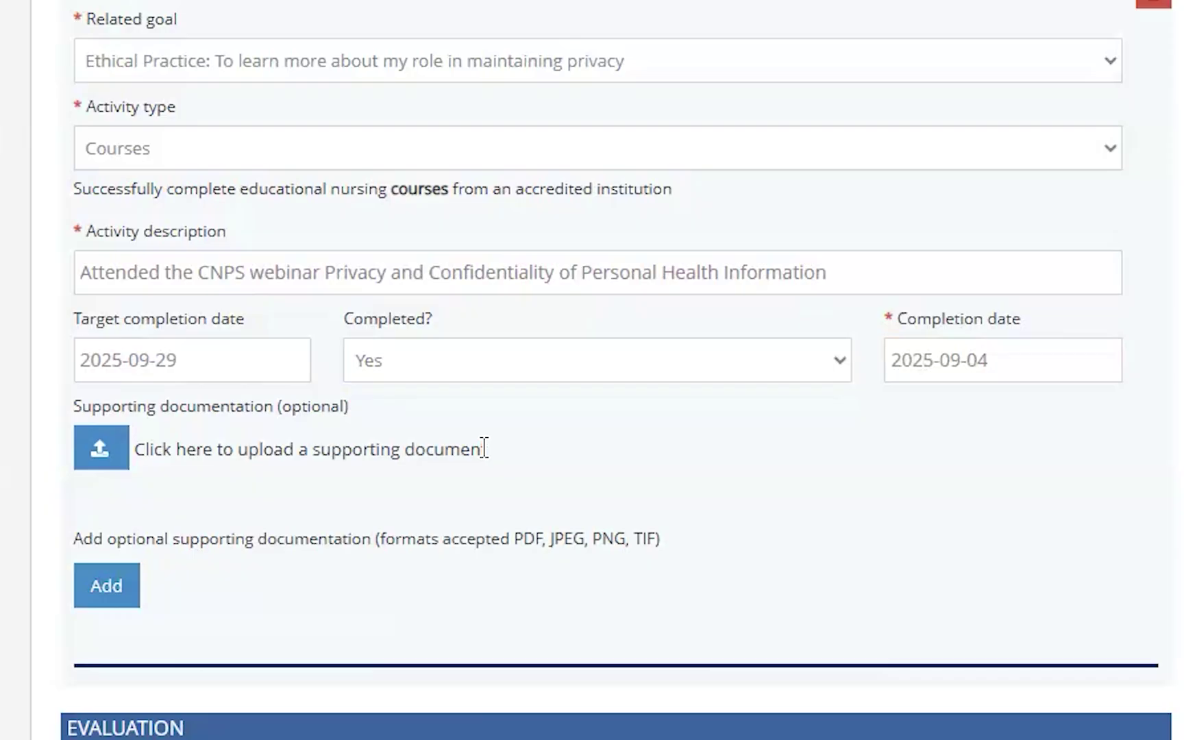
pyautogui.scroll(-2, 484, 452)
pyautogui.scroll(-5, 483, 453)
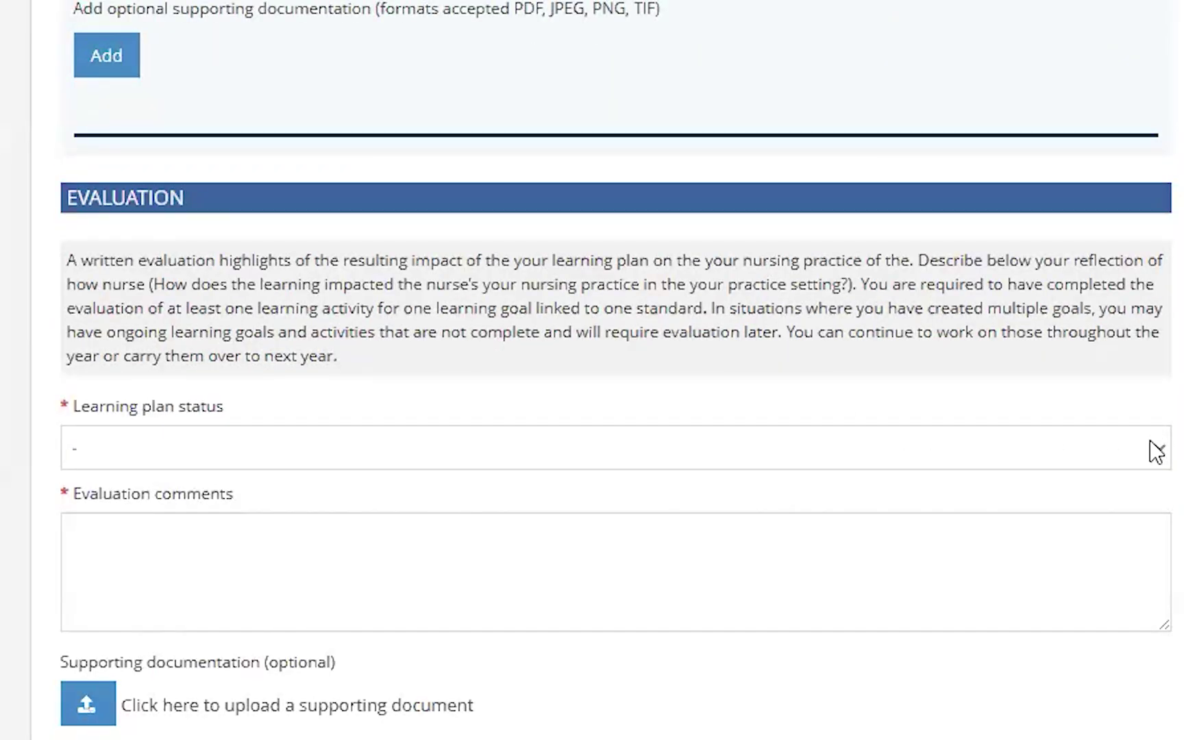
pyautogui.click(1156, 451)
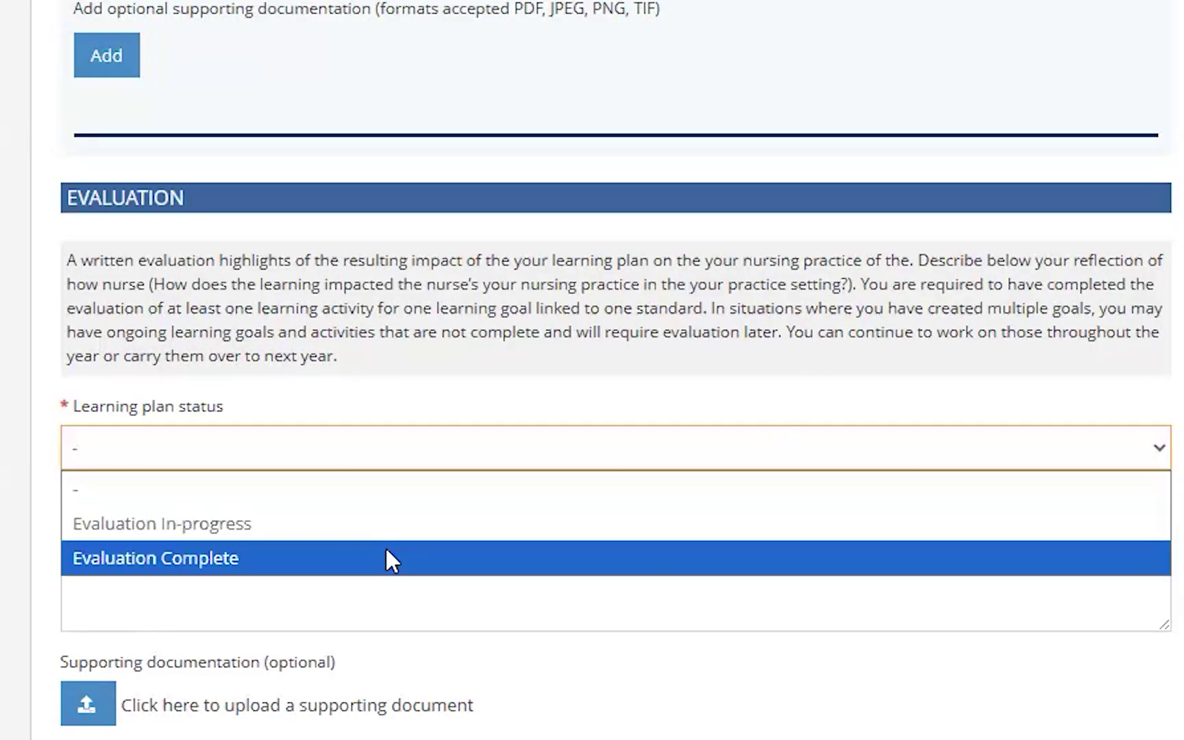
pyautogui.click(164, 537)
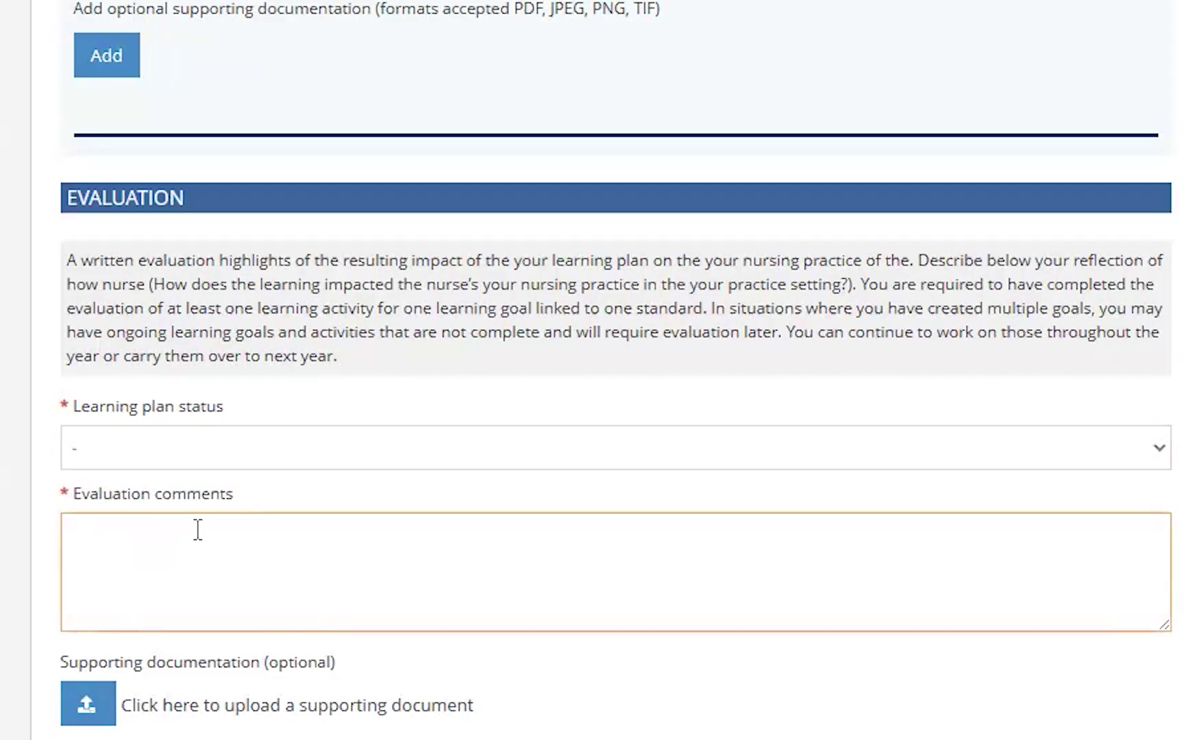
pyautogui.write('One of the things I knew before taking')
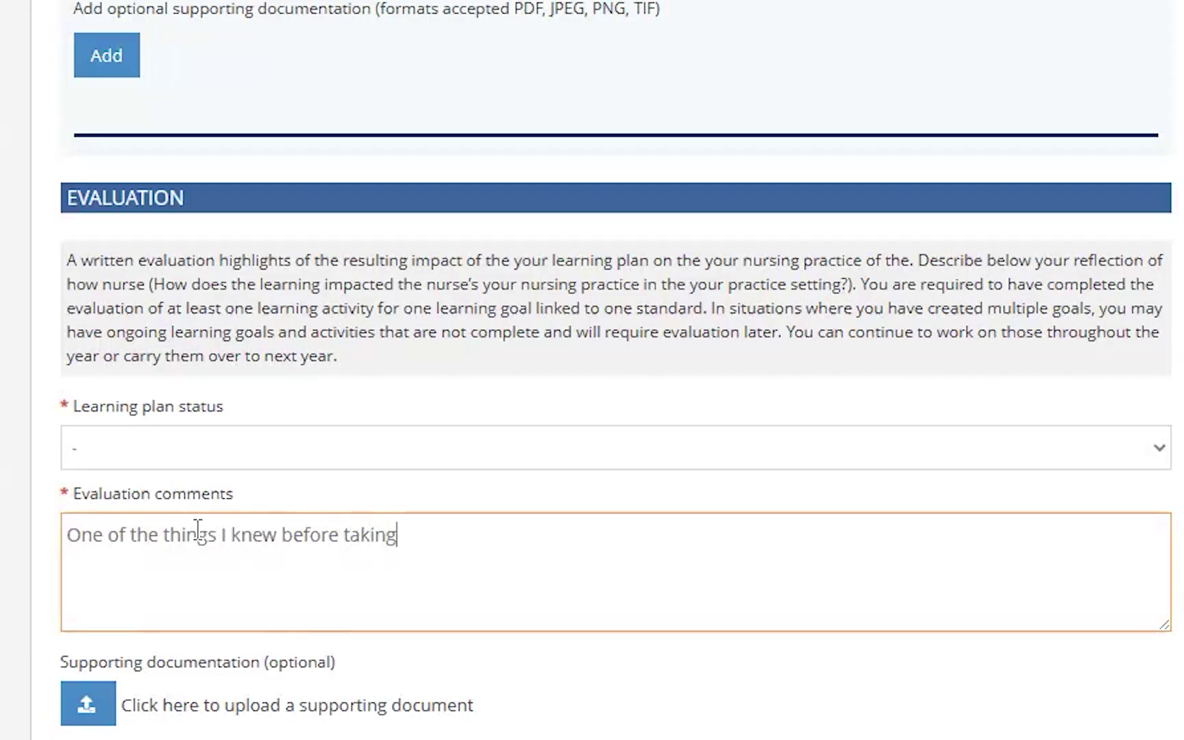
pyautogui.write(' this course is th')
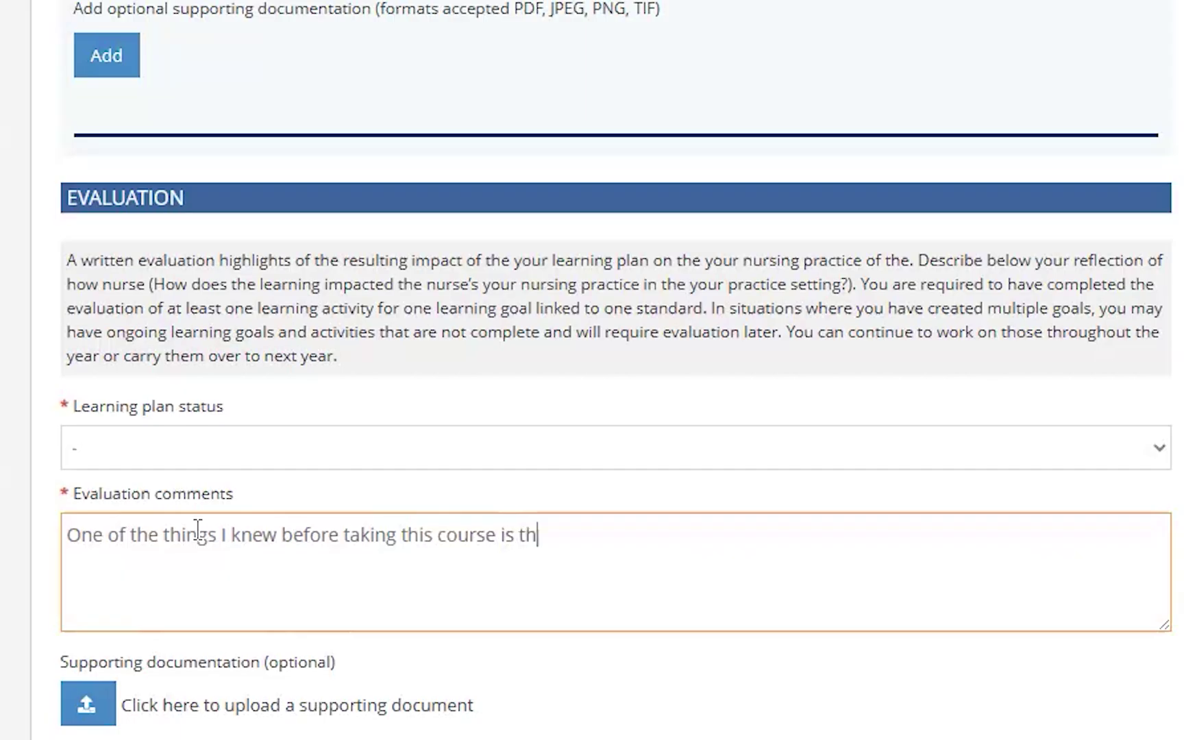
pyautogui.write('at I am only to share')
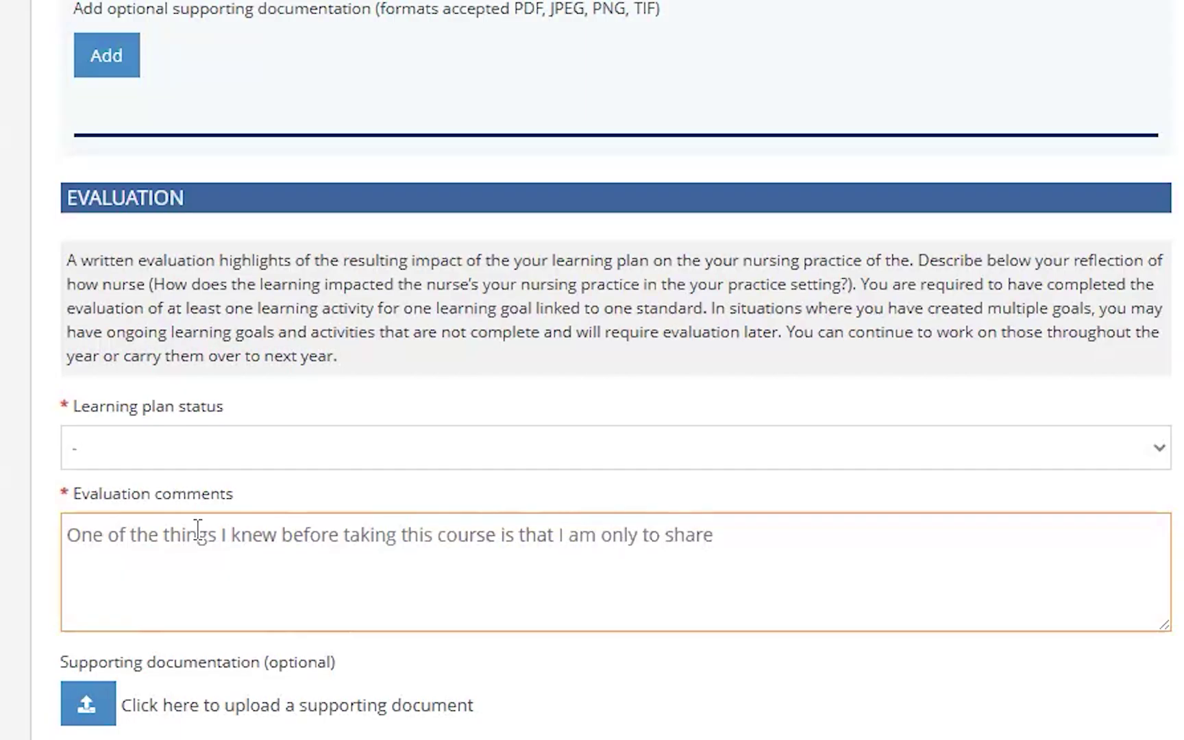
pyautogui.write(' information on a need-to k')
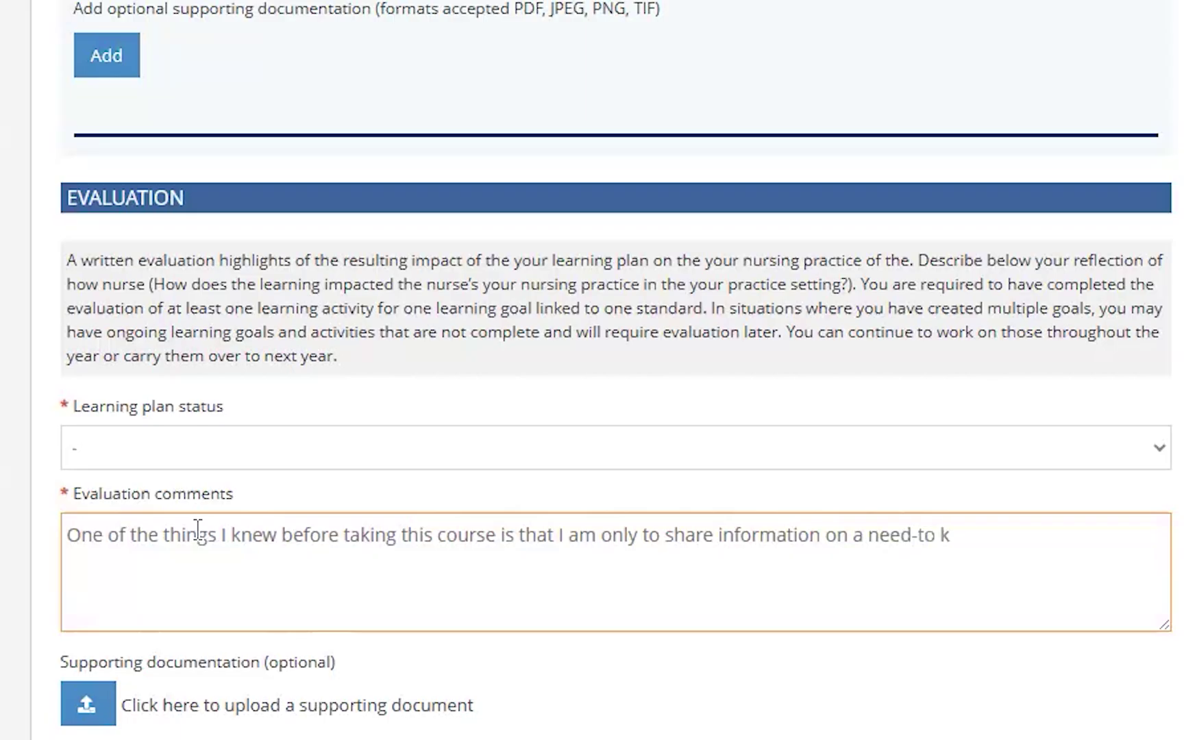
pyautogui.press('BackSpace')
pyautogui.write('know basis for those involved in the circle of c')
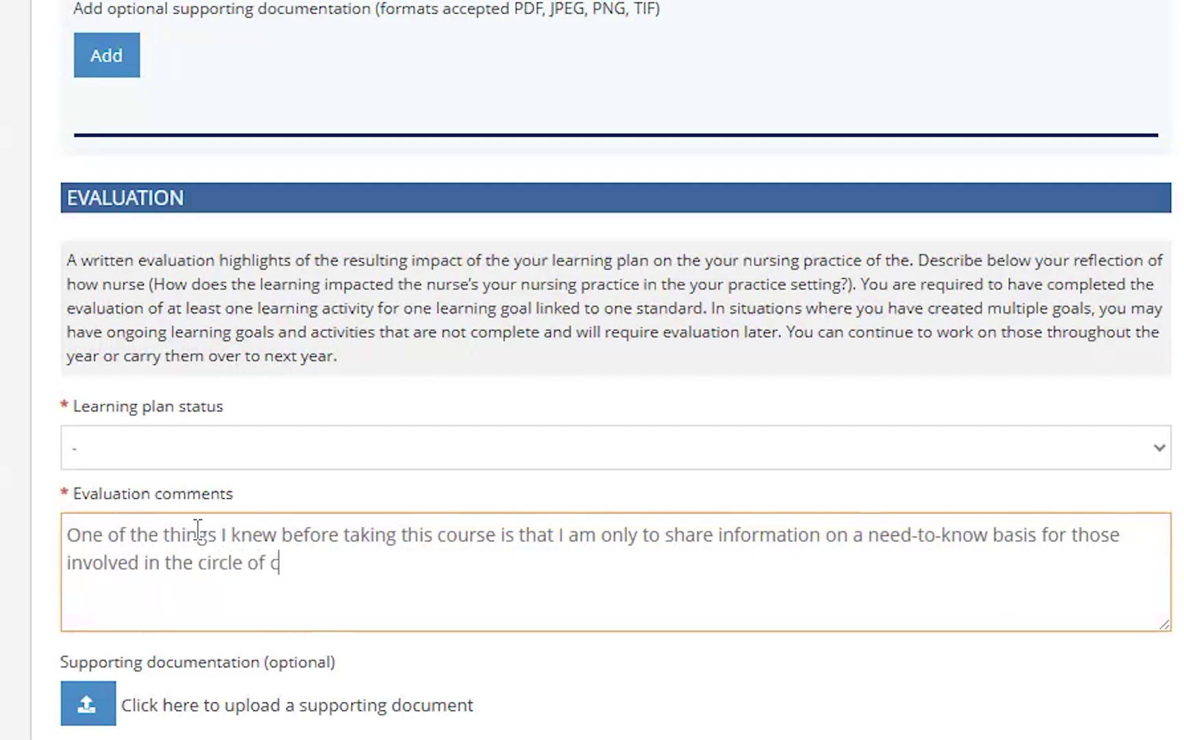
pyautogui.write('are but in the course, I learned')
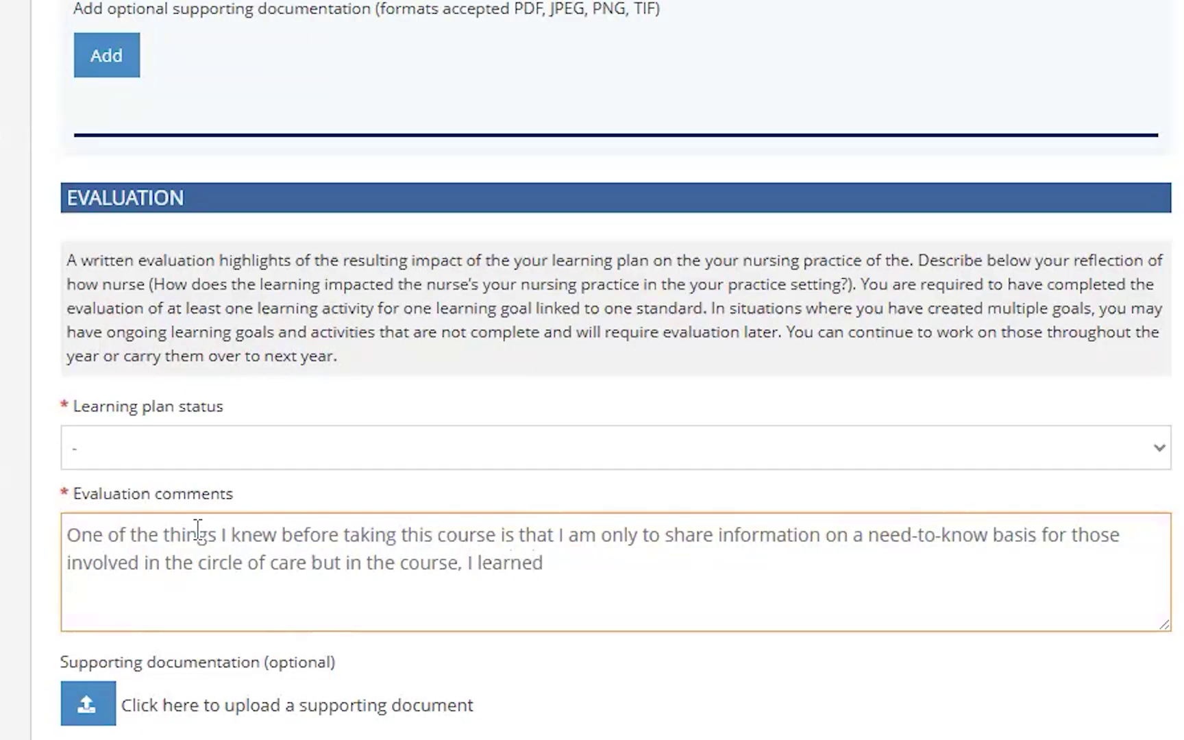
pyautogui.write(' that asking about a client I had ')
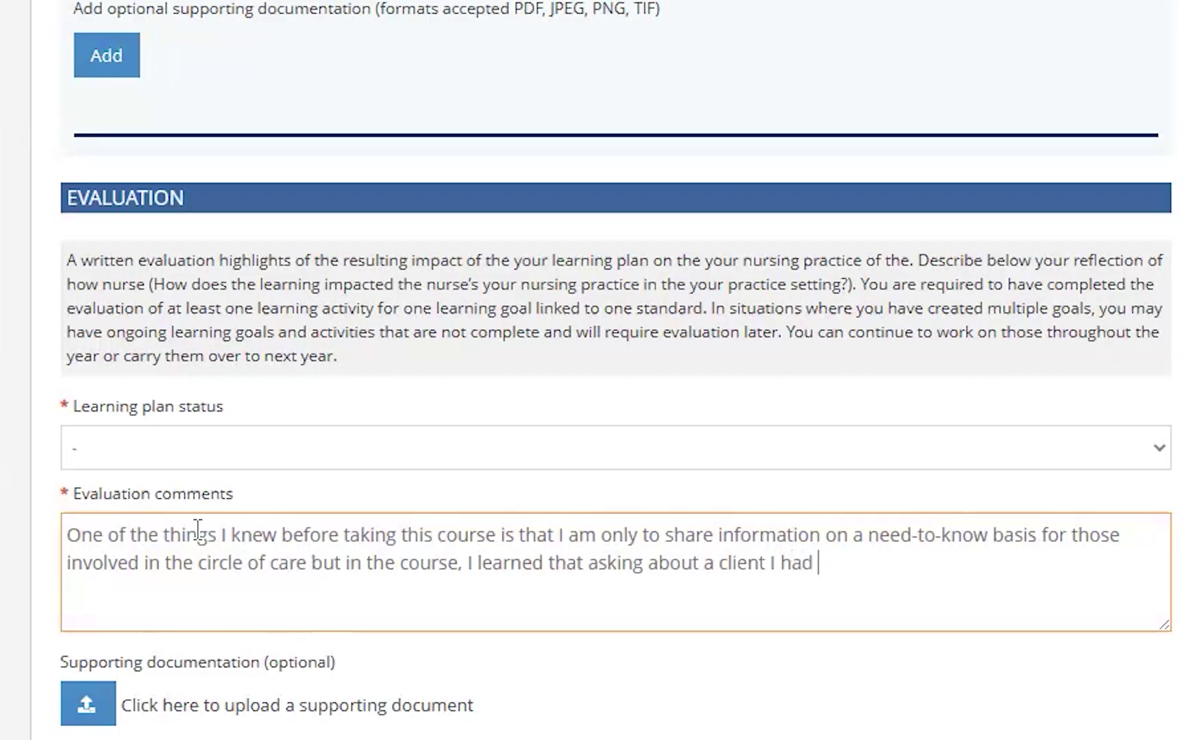
pyautogui.write('looked after previously is not appropr')
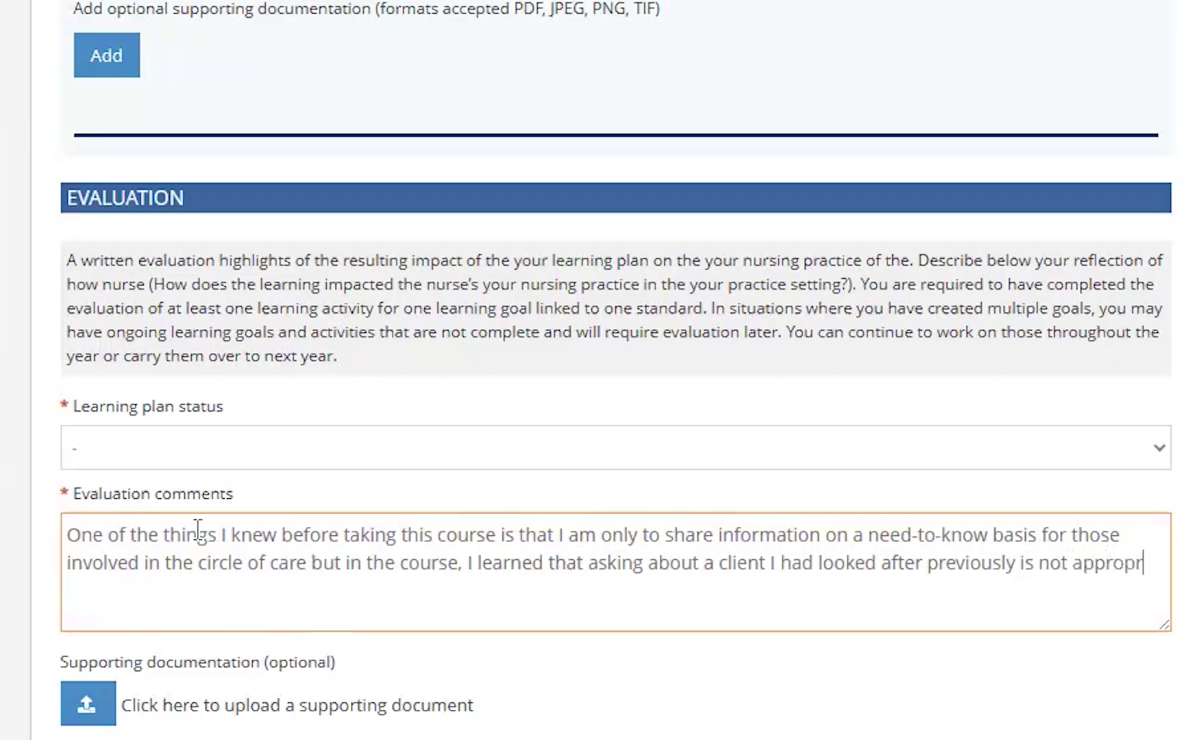
pyautogui.write('iate as I do ')
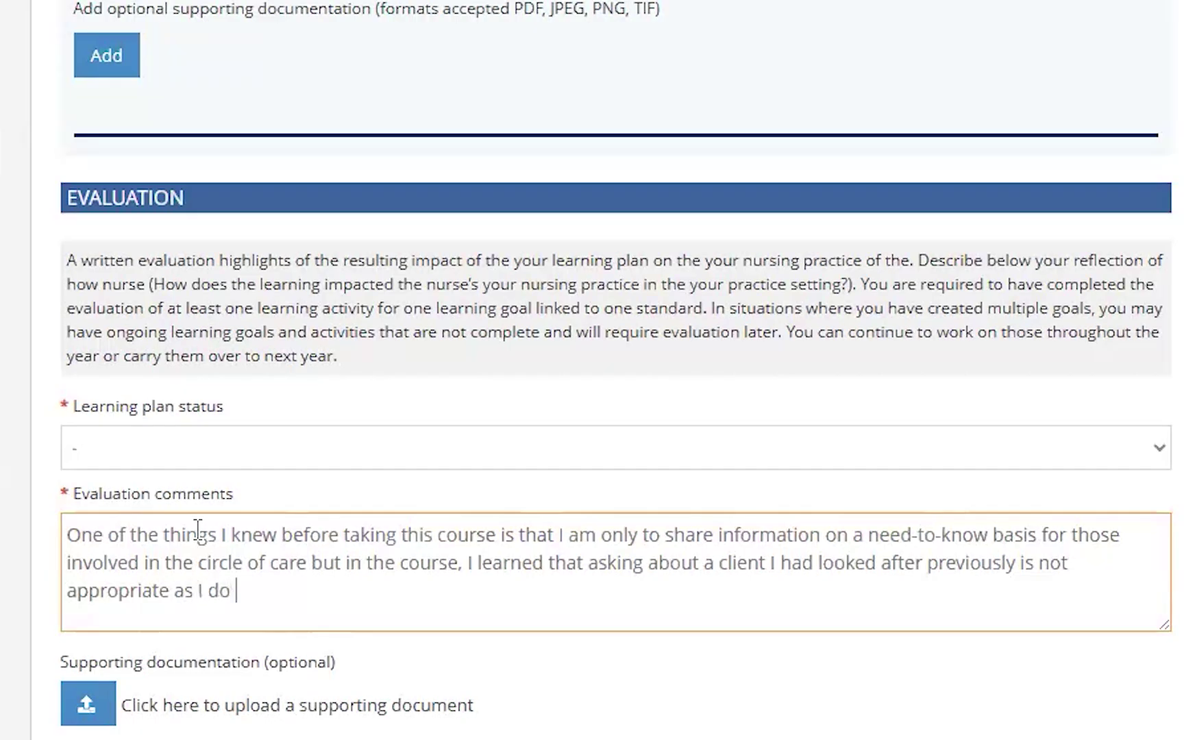
pyautogui.write('not need to know the')
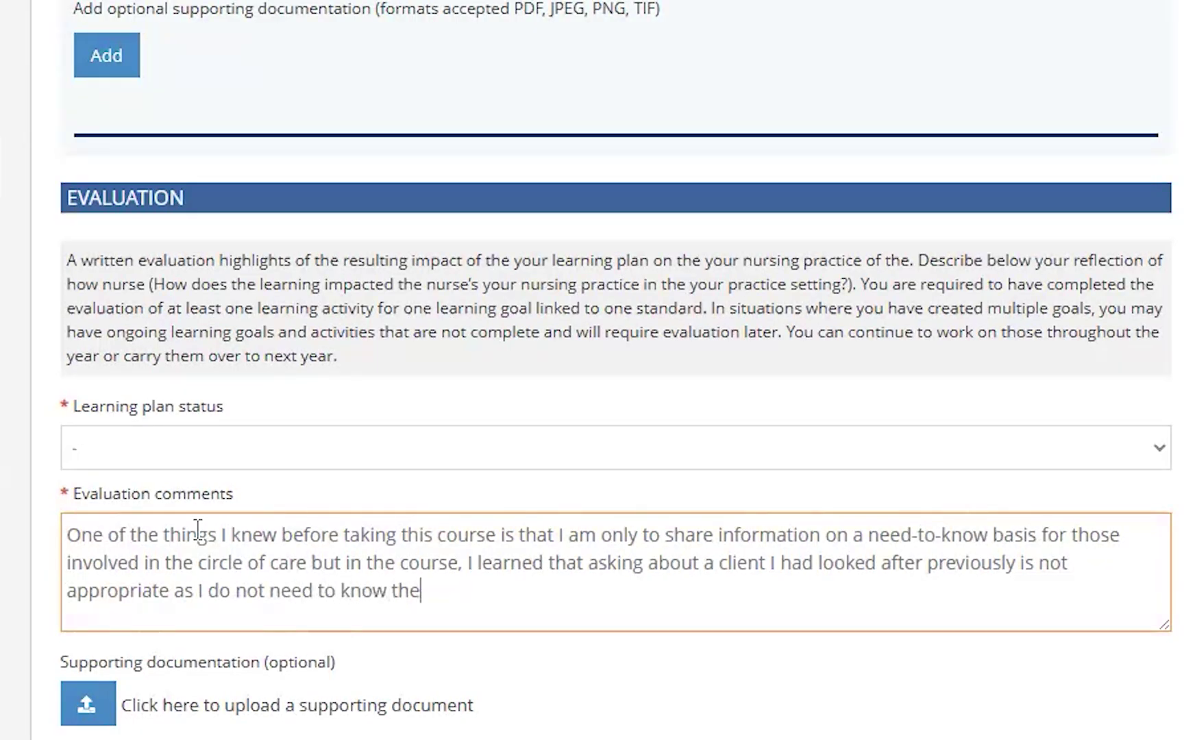
pyautogui.write(' information.')
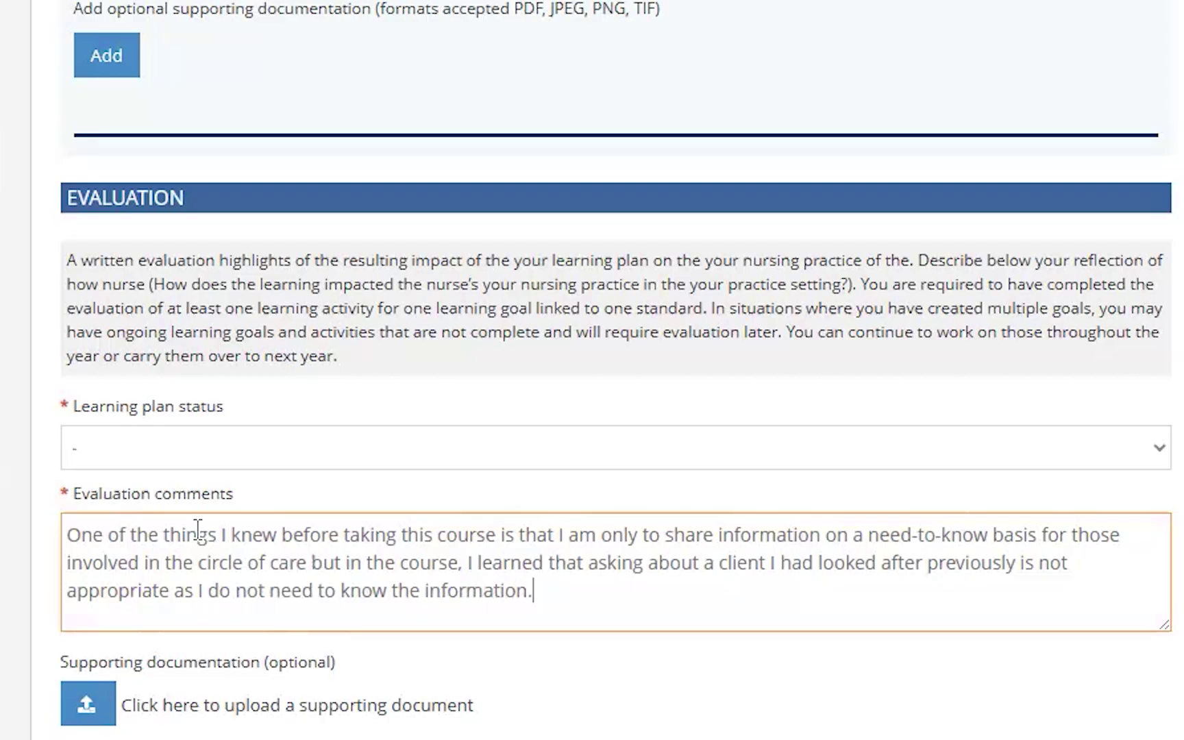
pyautogui.write(' I am now more aware ')
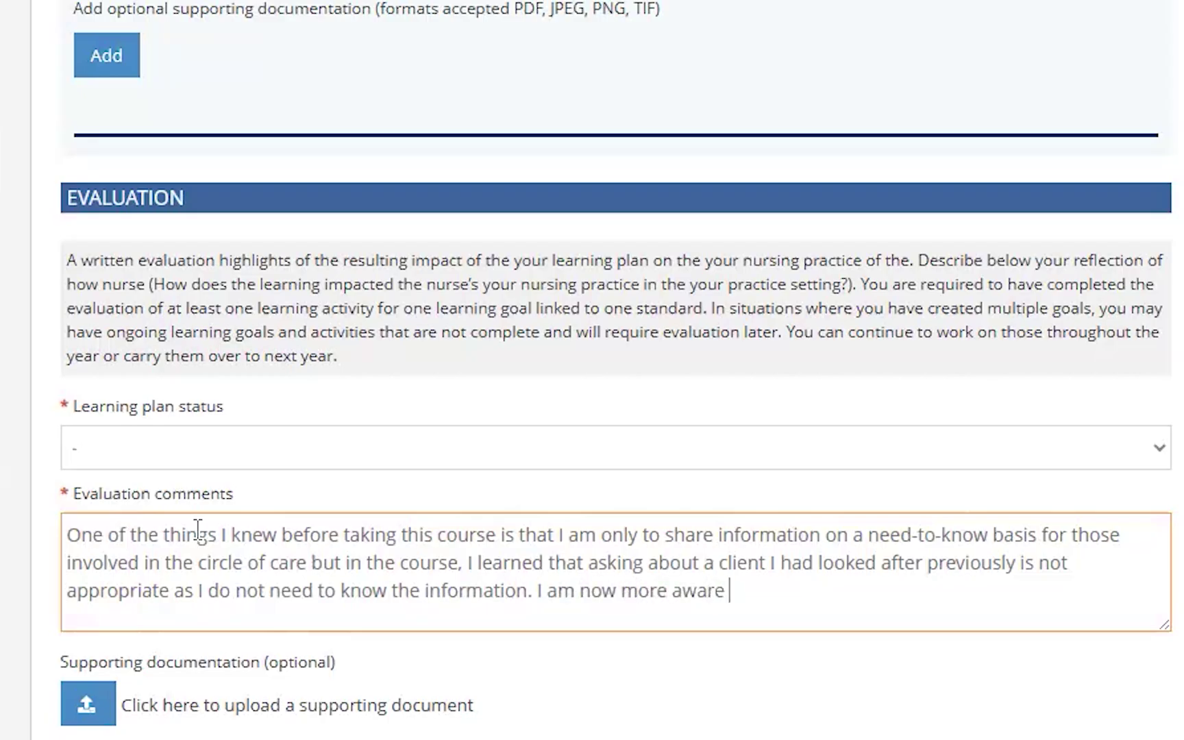
pyautogui.write('and always ask myself if the person requesting inf')
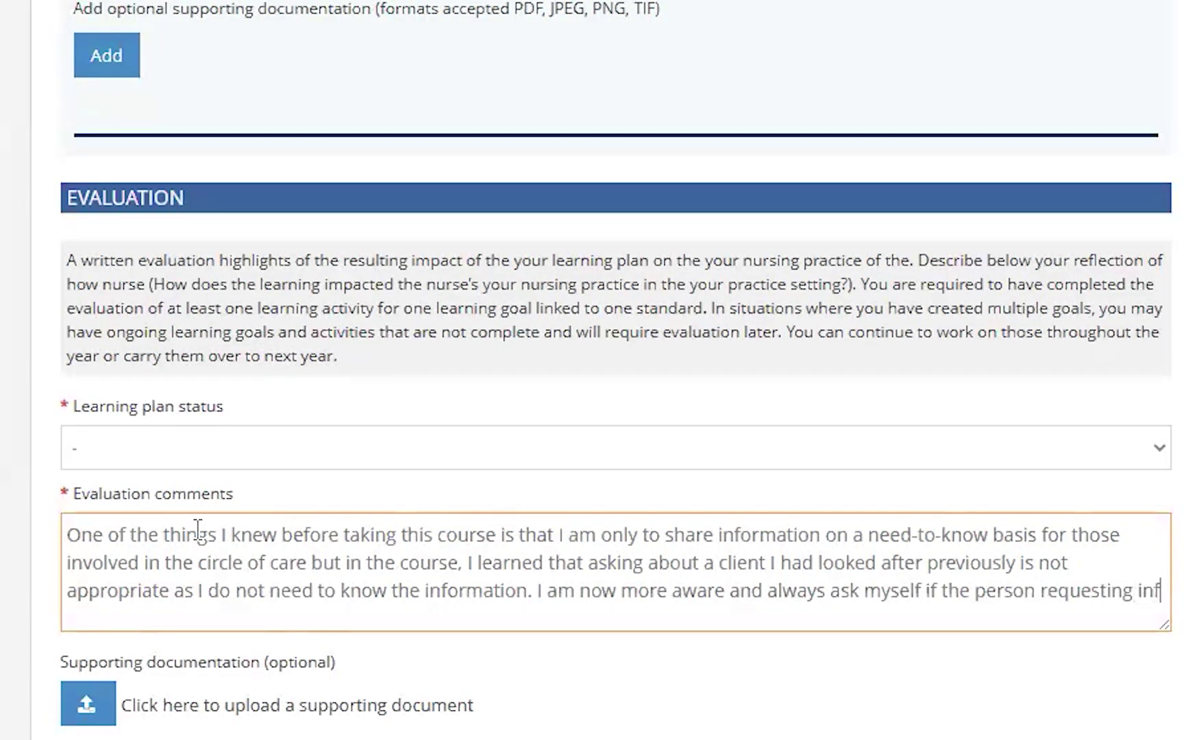
pyautogui.write('ormation has a need t')
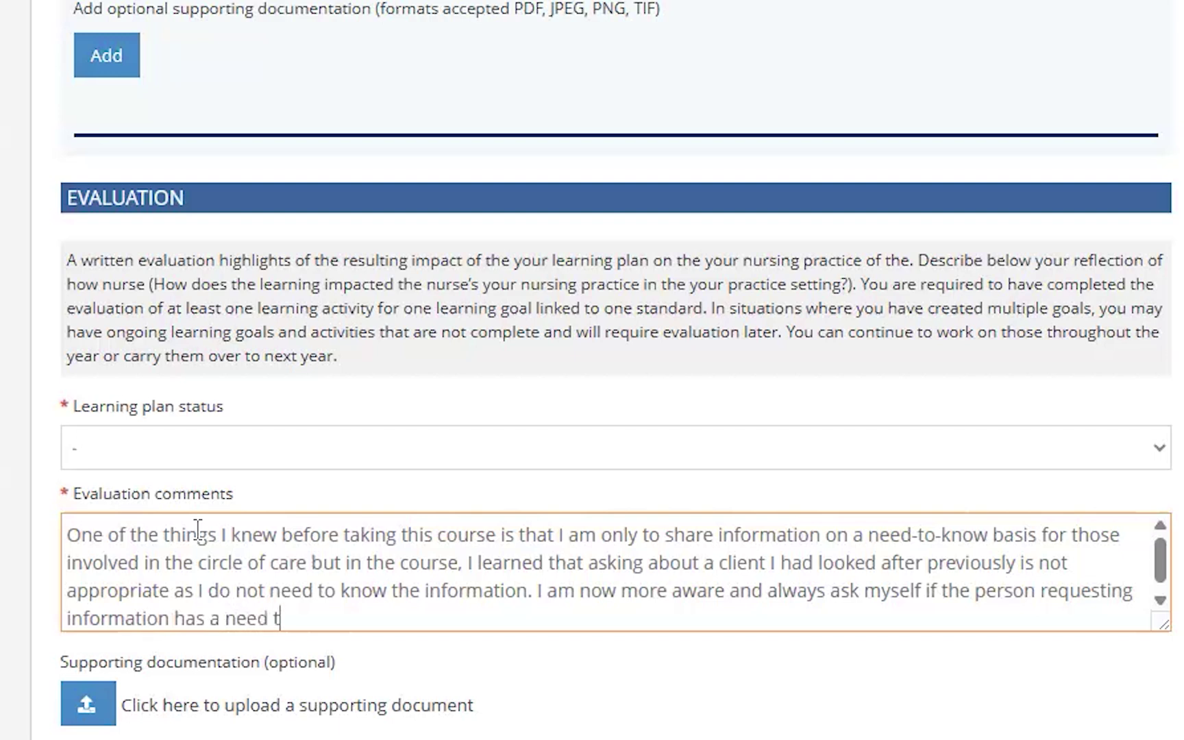
pyautogui.write('o know to provide care to a client they are assigned.')
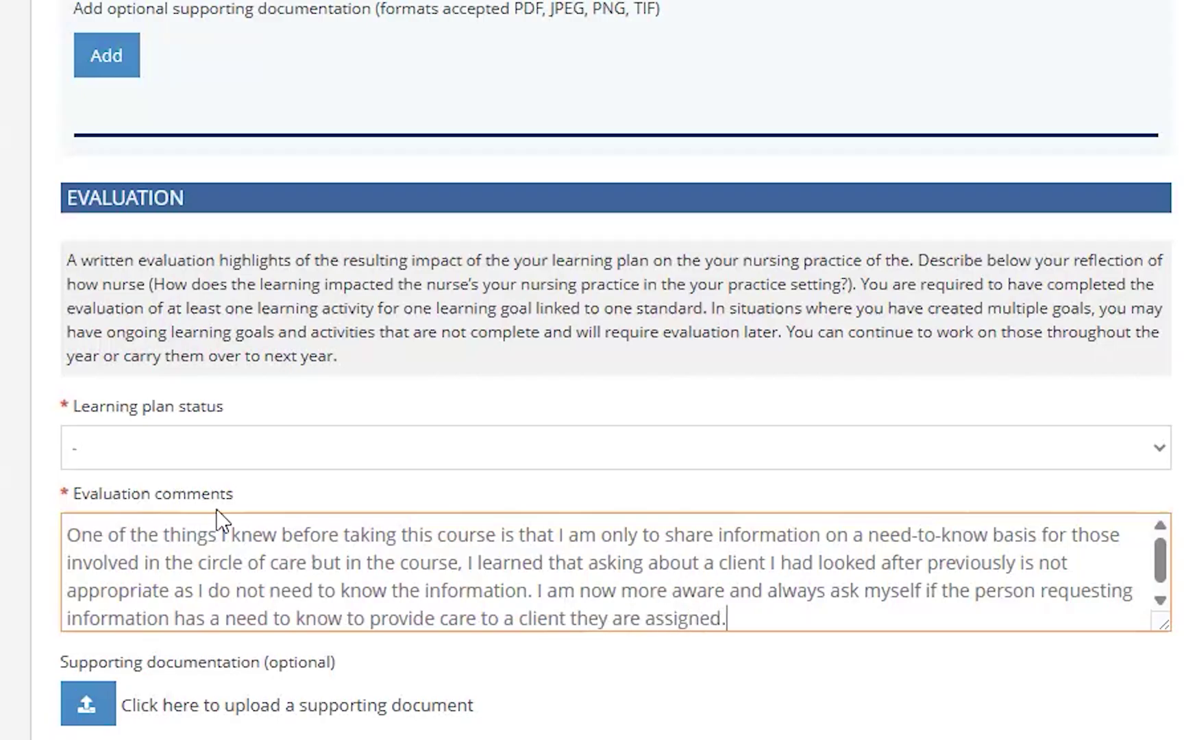
pyautogui.scroll(-2, 441, 508)
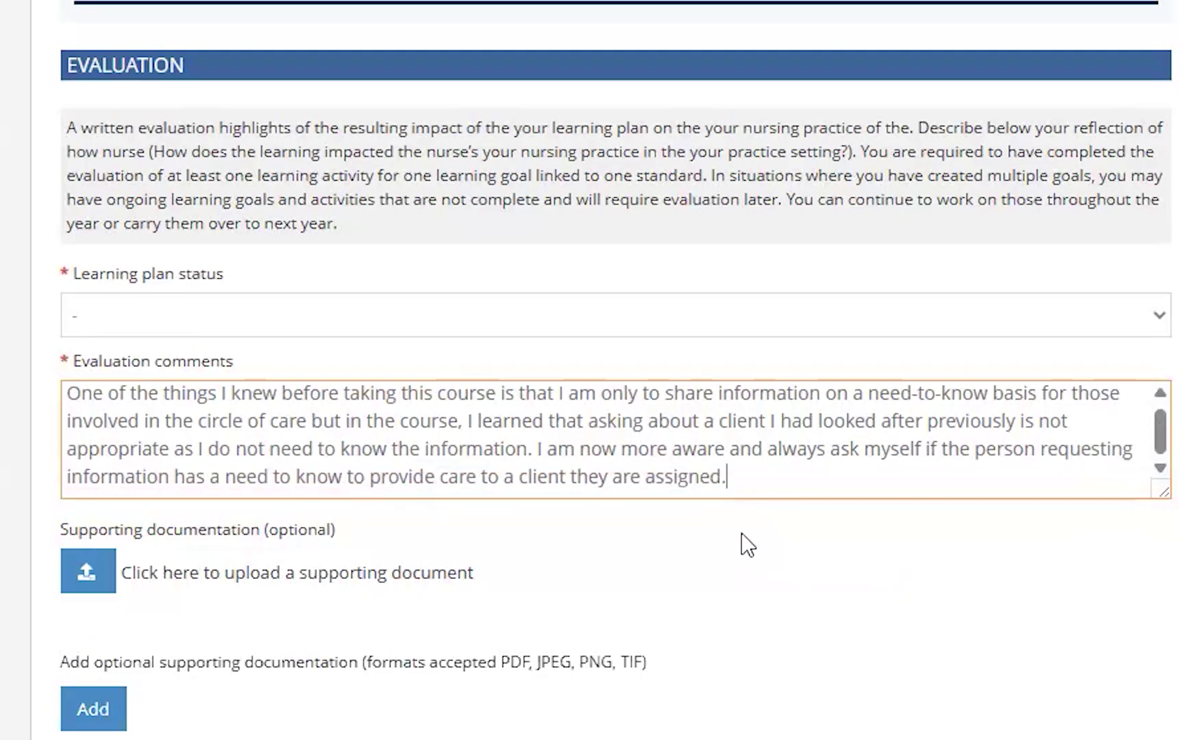
pyautogui.scroll(-1, 823, 634)
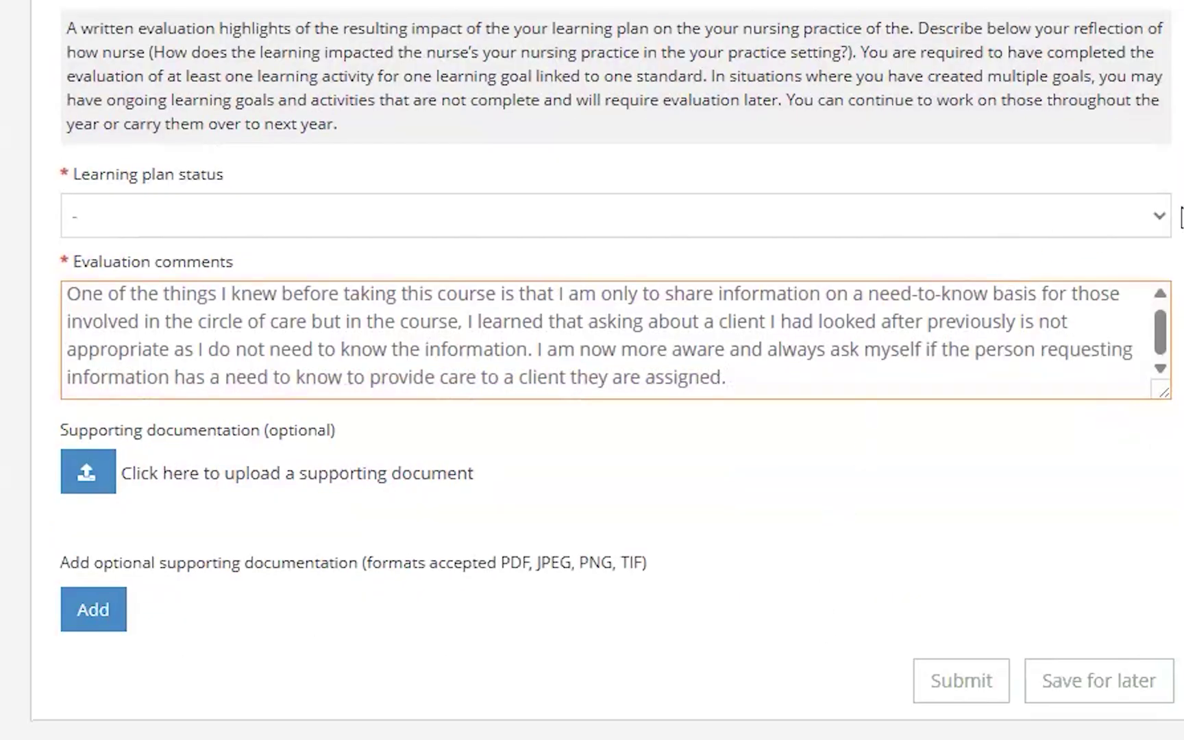
# Change the learning plan status to Evaluation Complete and submit the plan
pyautogui.click(1160, 218)
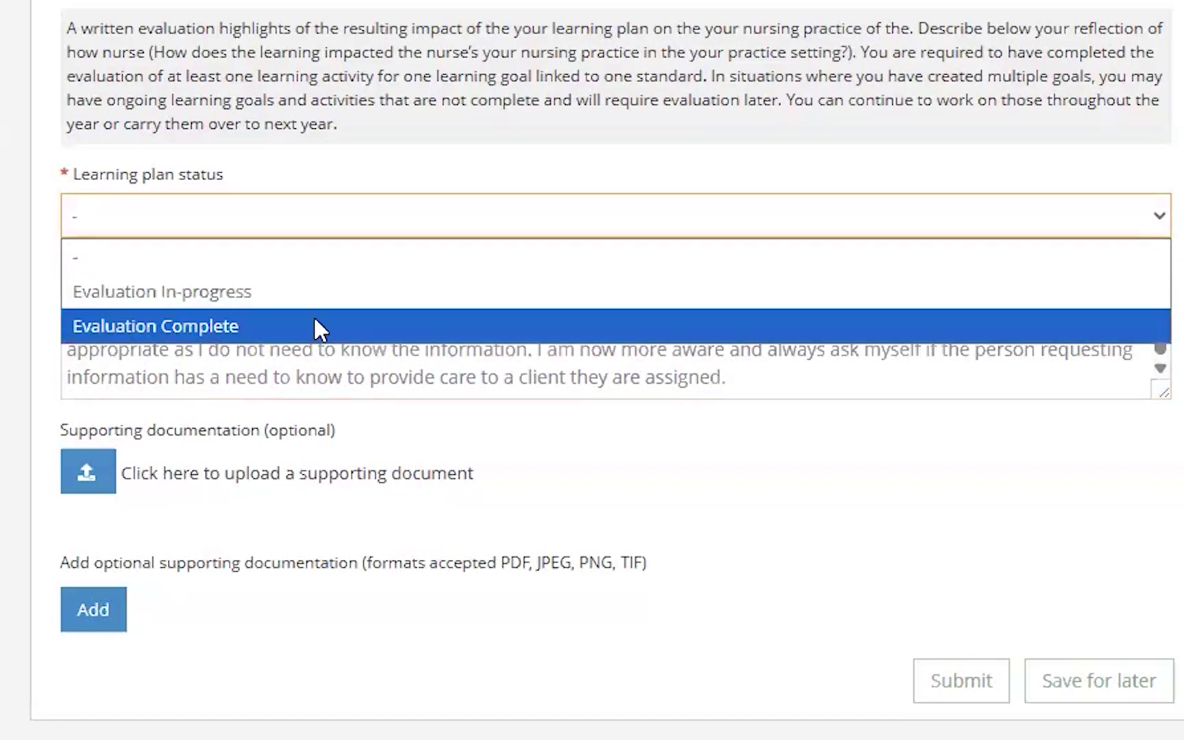
pyautogui.click(315, 322)
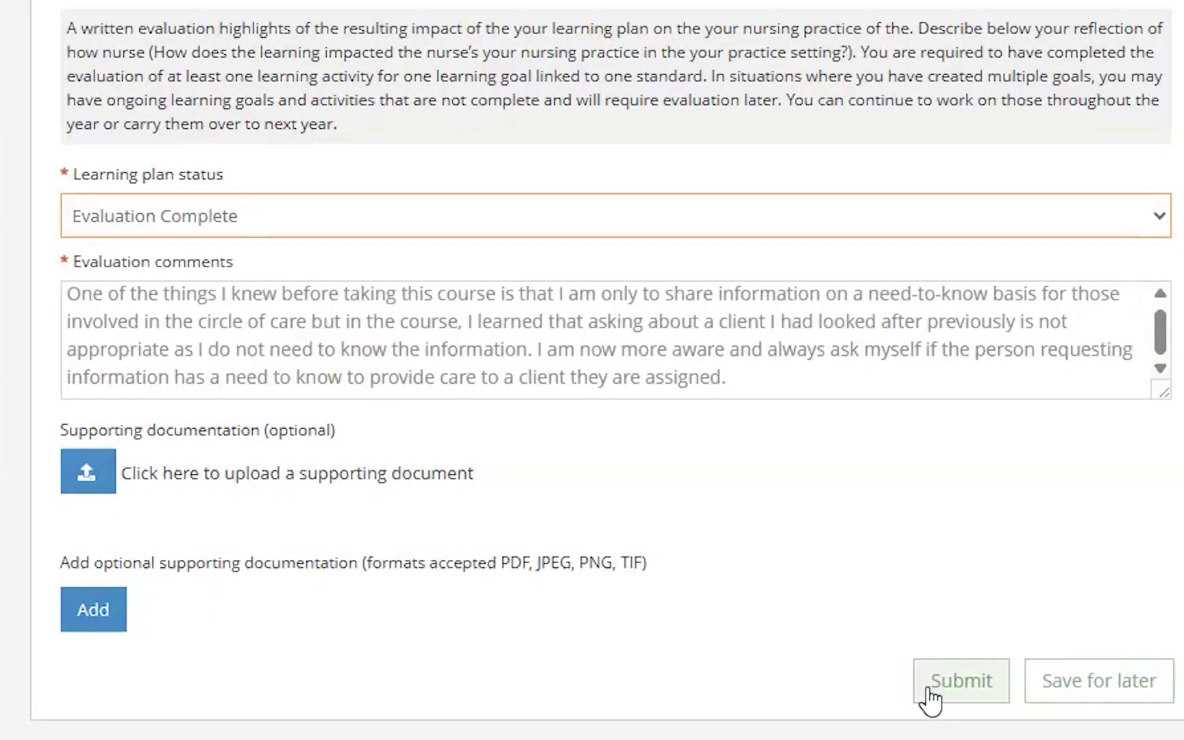
pyautogui.click(960, 682)
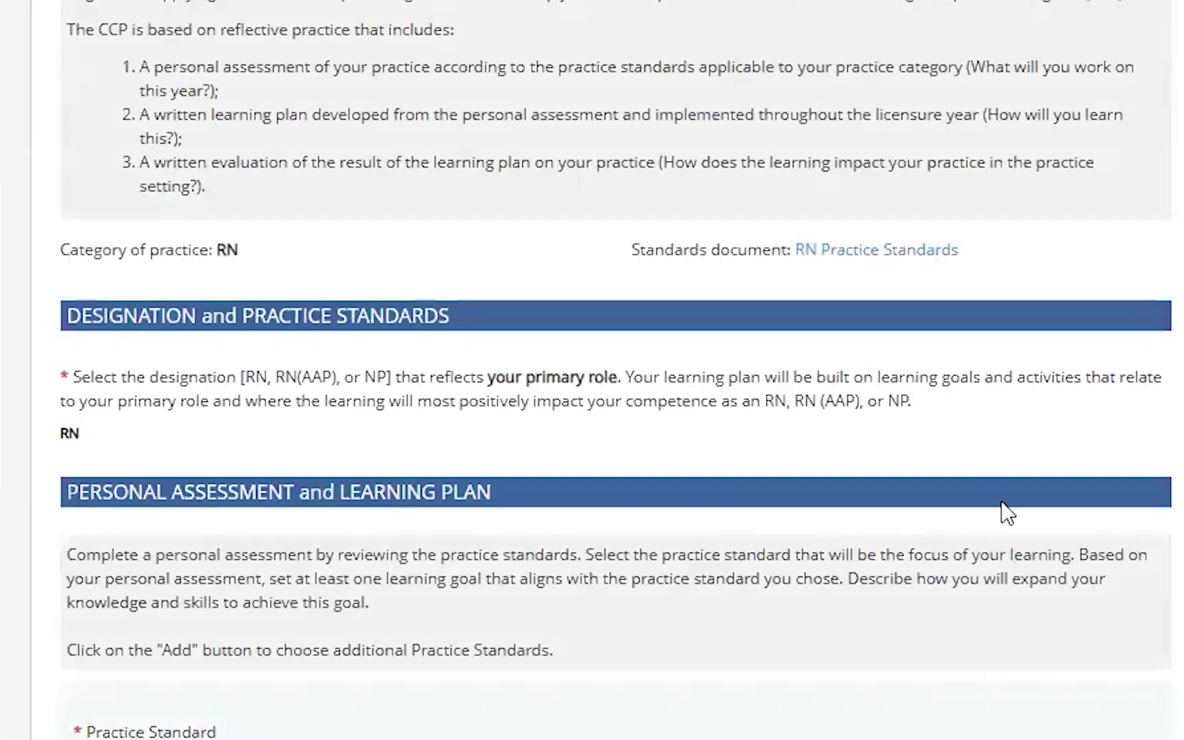
pyautogui.scroll(-7, 1007, 510)
pyautogui.scroll(-6, 1003, 510)
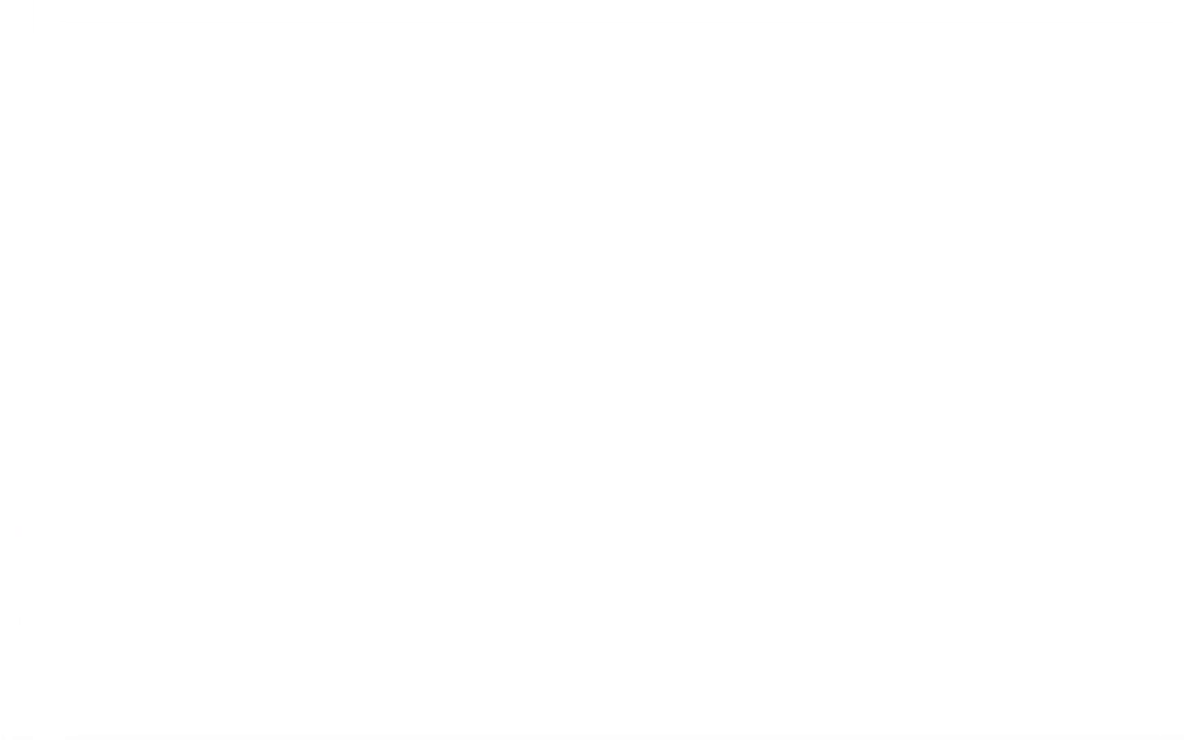
# Search Google for crns.ca, open the CRNS homepage, and bring up its site search
pyautogui.click(390, 214)
pyautogui.write('crns')
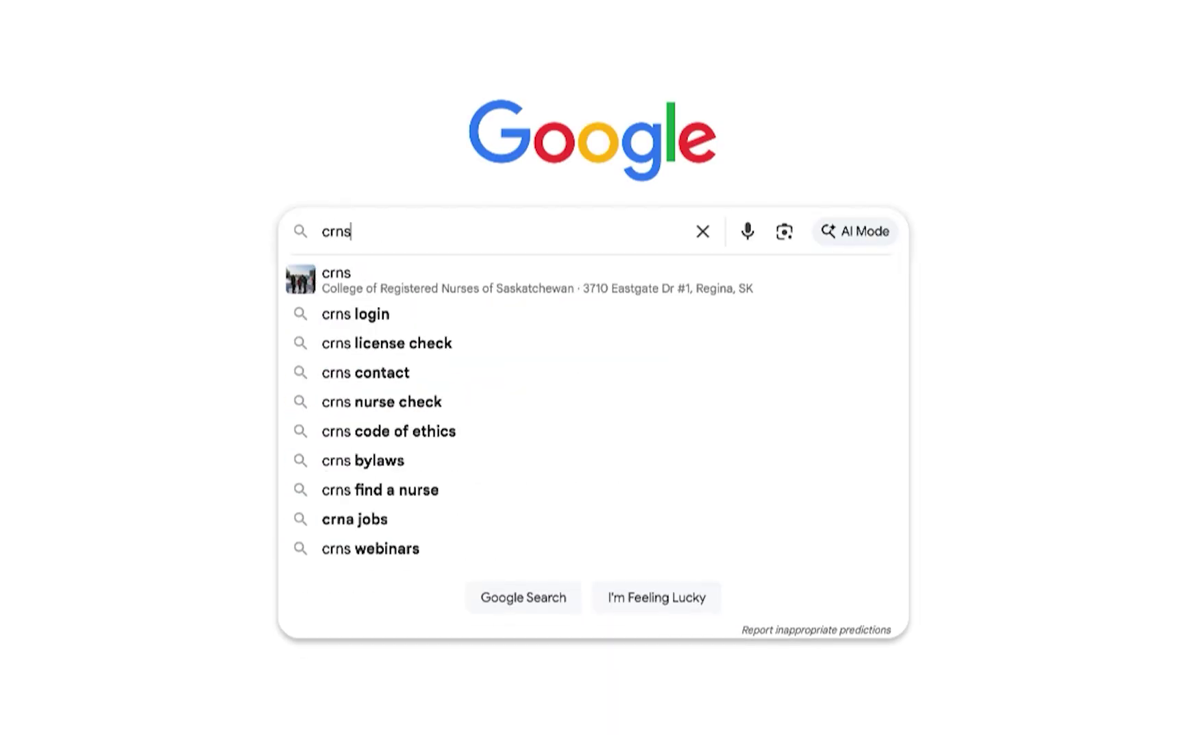
pyautogui.write('.ca')
pyautogui.press('Return')
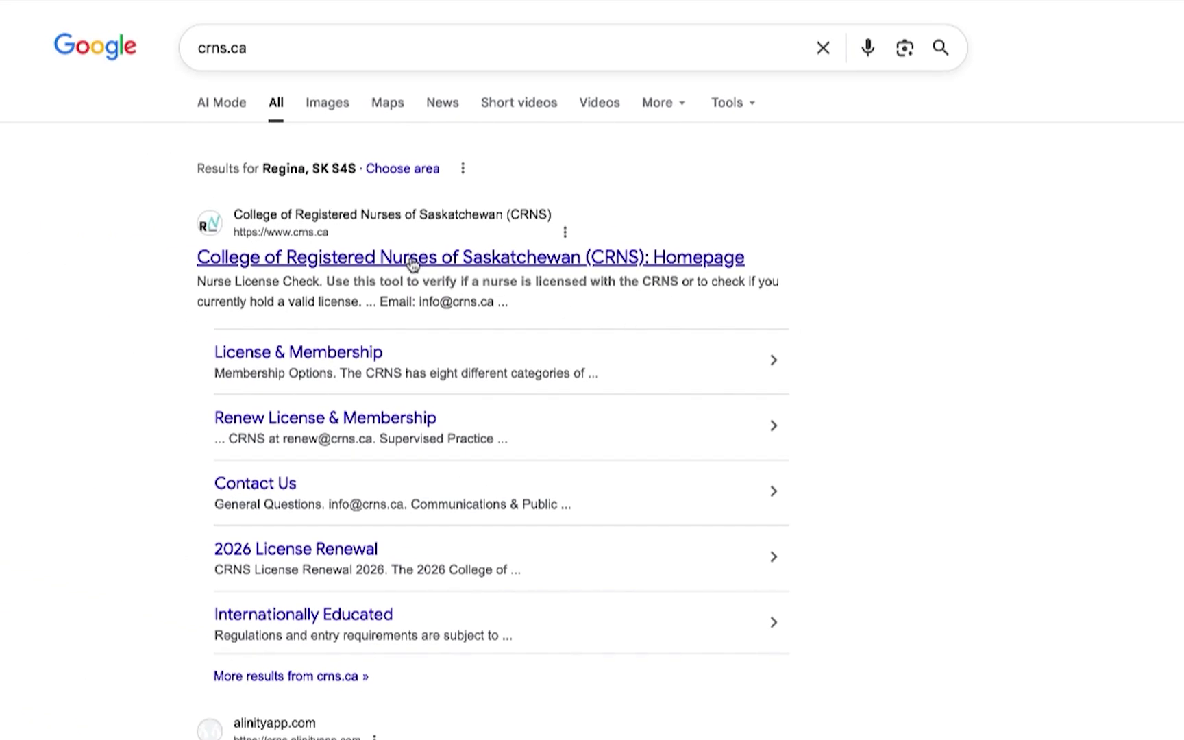
pyautogui.click(412, 265)
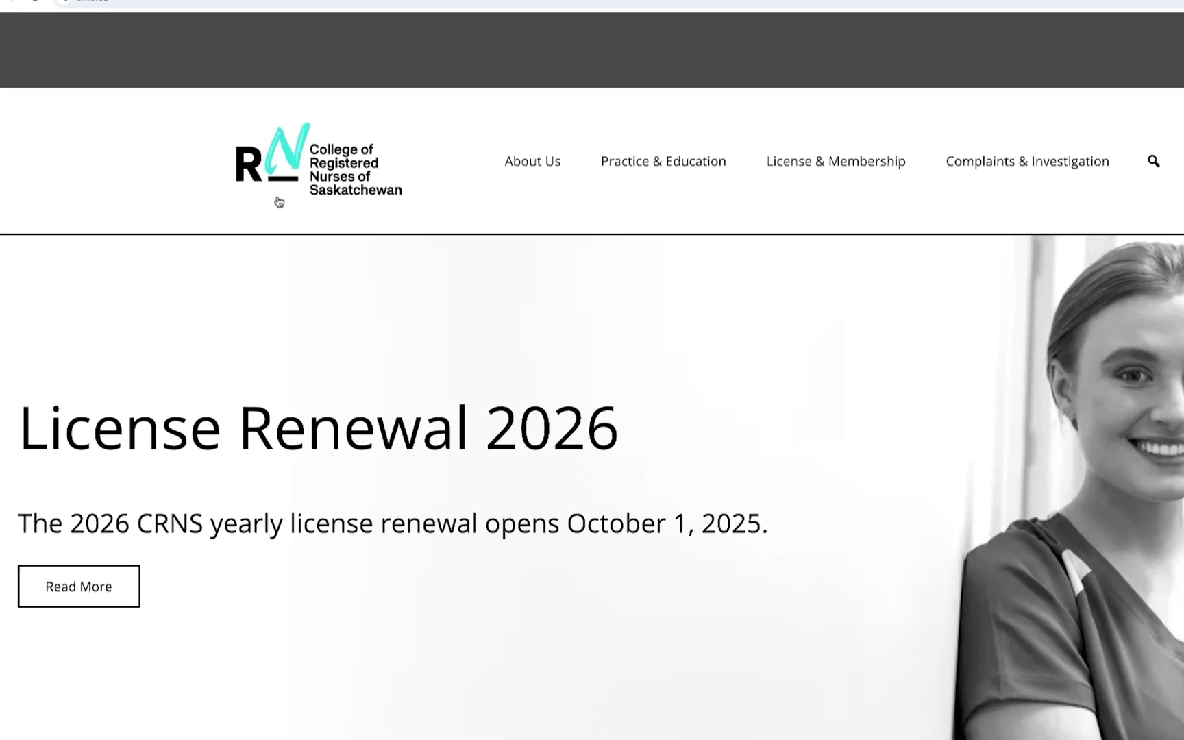
pyautogui.click(1132, 163)
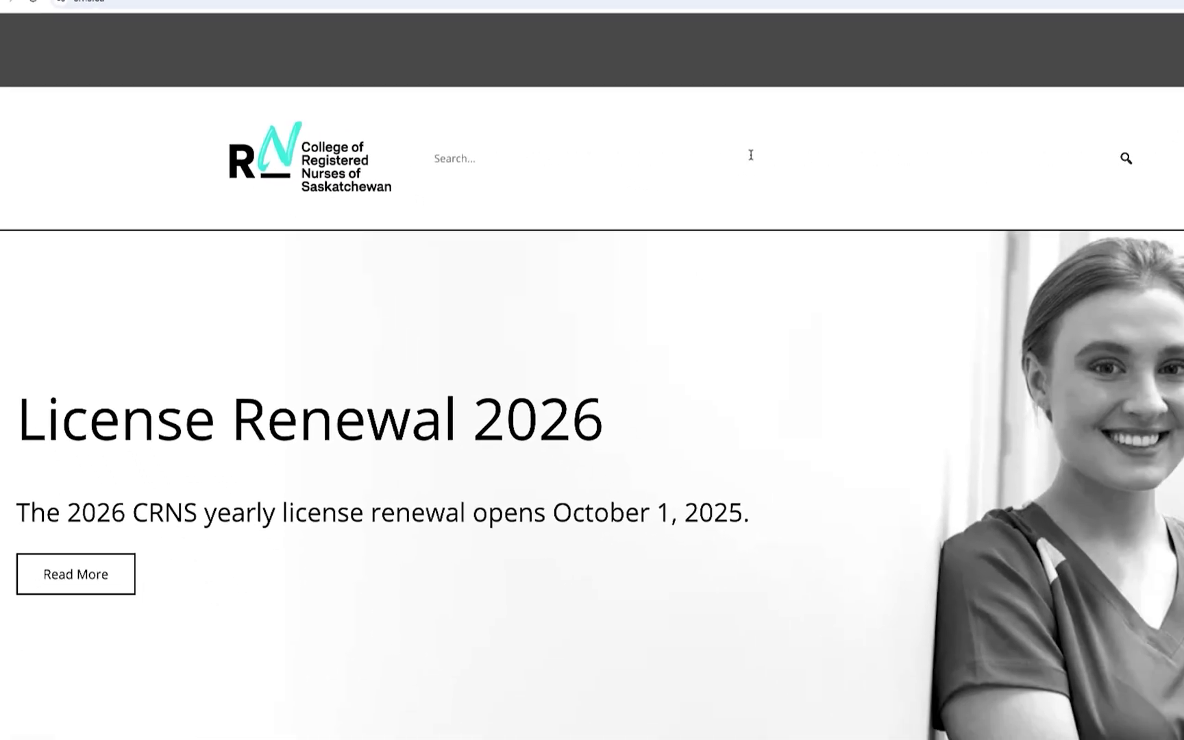